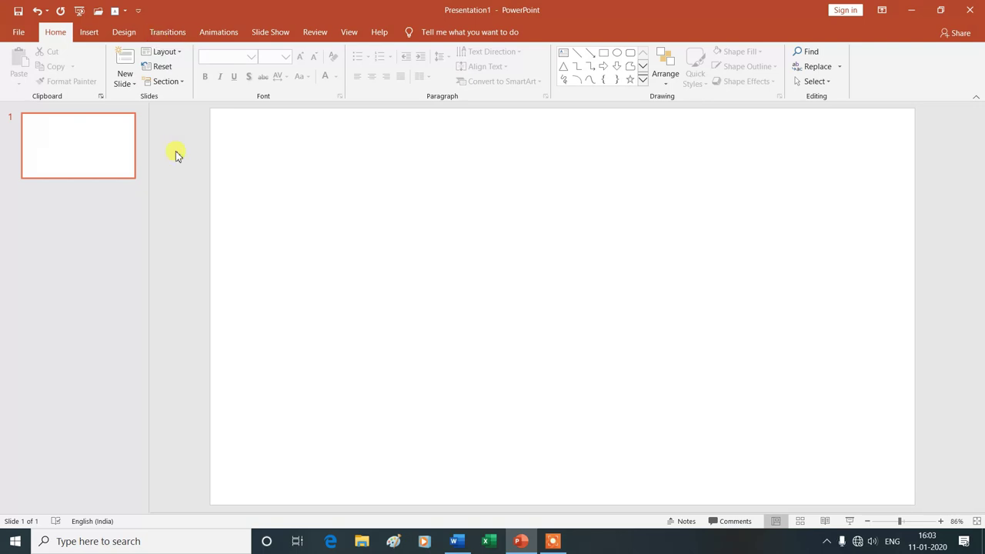
- Open the NEW SLIDE - 1 presentation from the recent presentations list
click(100, 12)
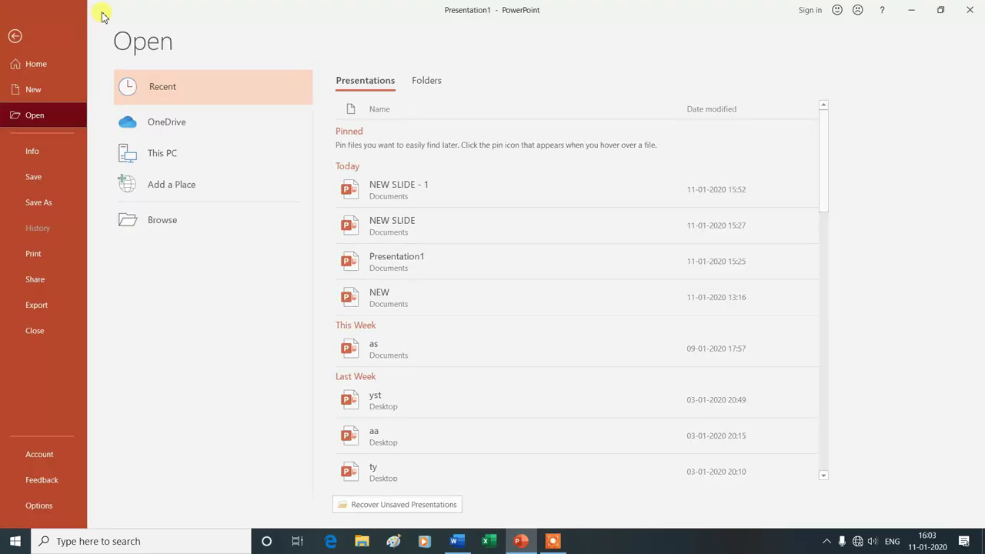
click(402, 184)
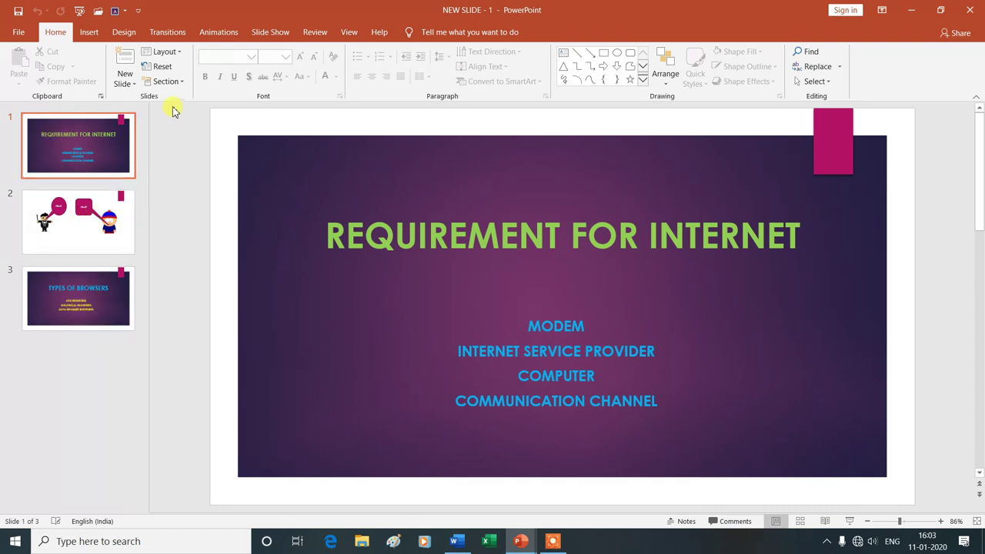
- Try Random Bars on slide 1, remove it, apply Shape instead, then select slide 2
click(169, 34)
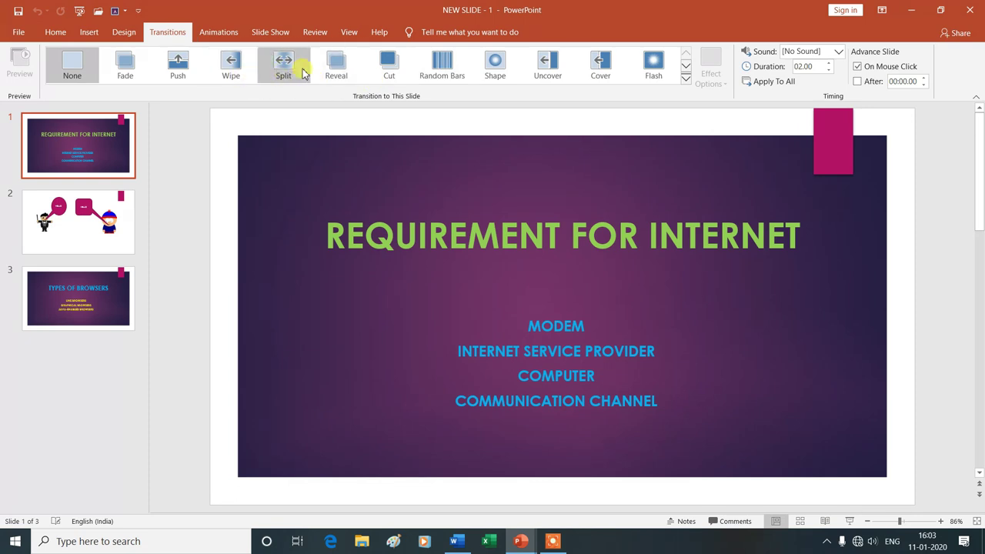
click(447, 68)
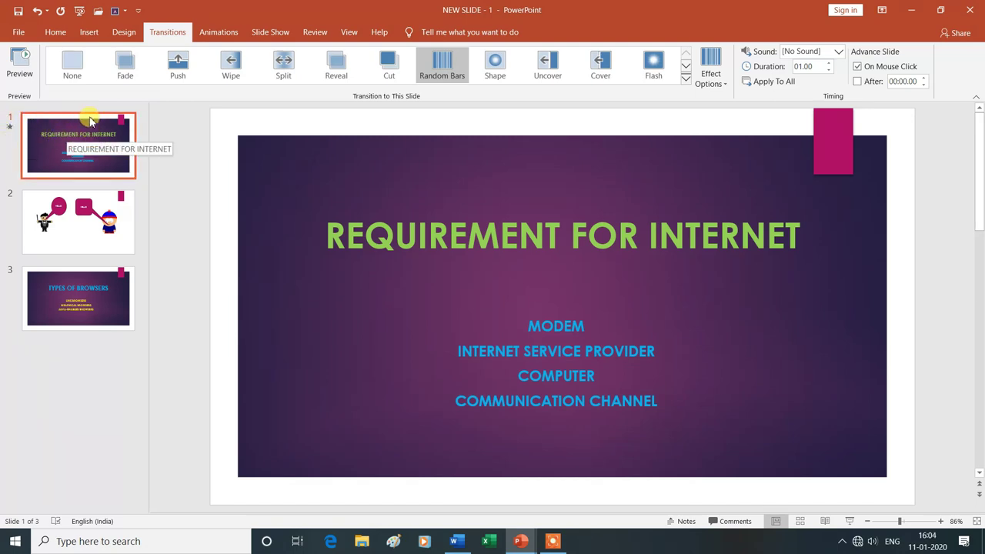
click(10, 127)
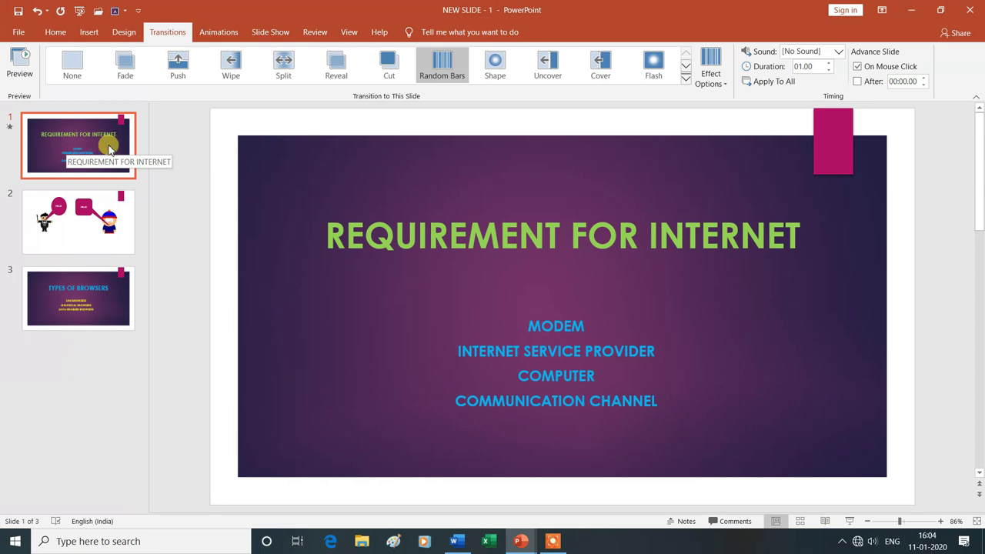
click(75, 65)
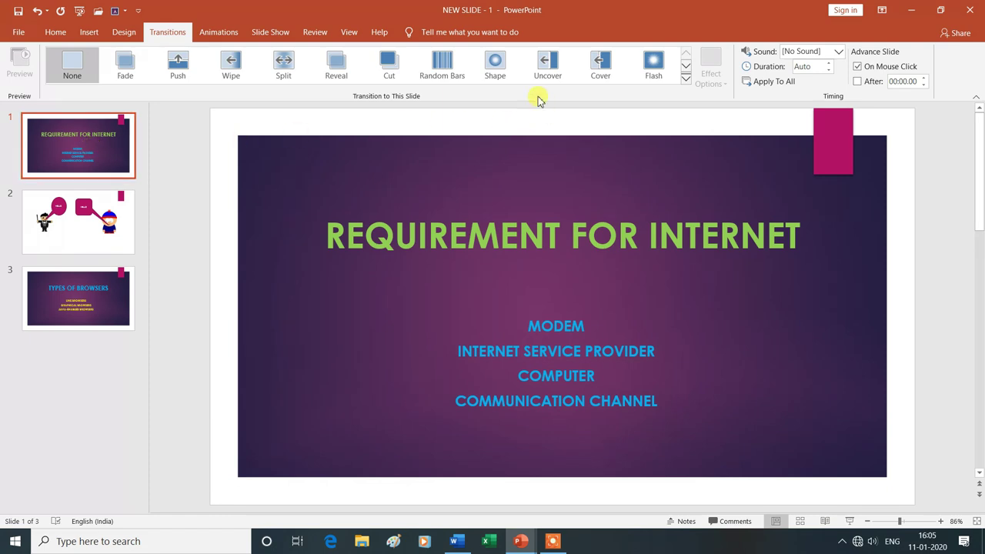
click(496, 68)
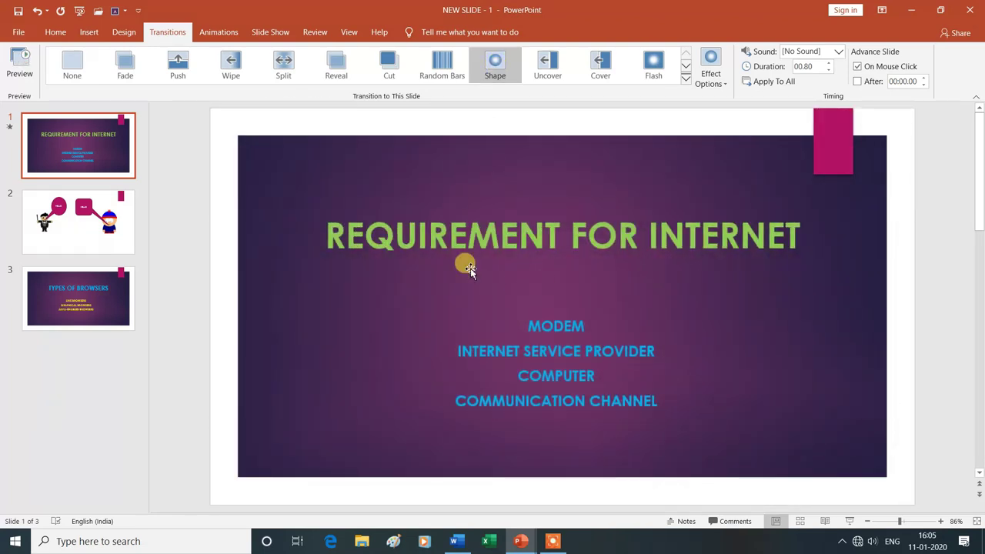
click(115, 285)
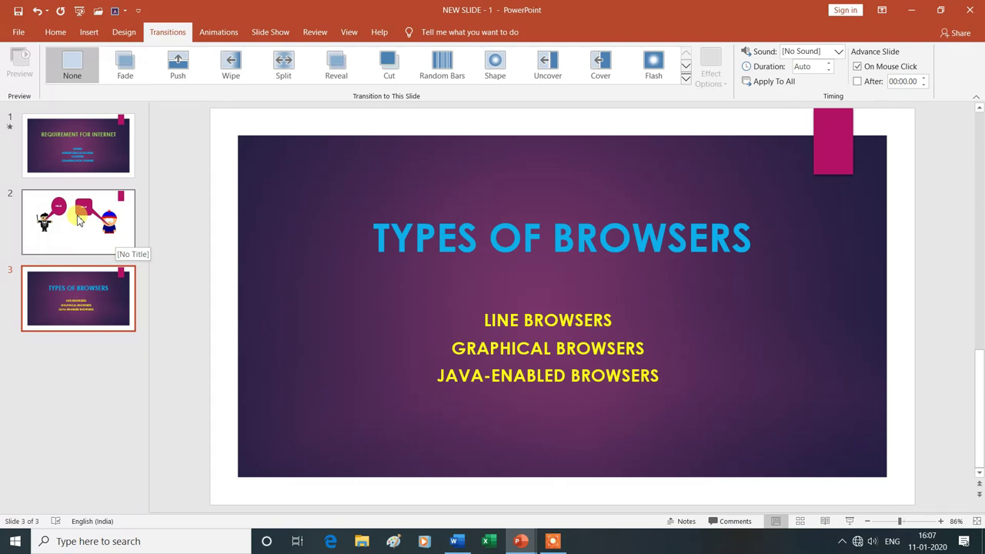
click(79, 221)
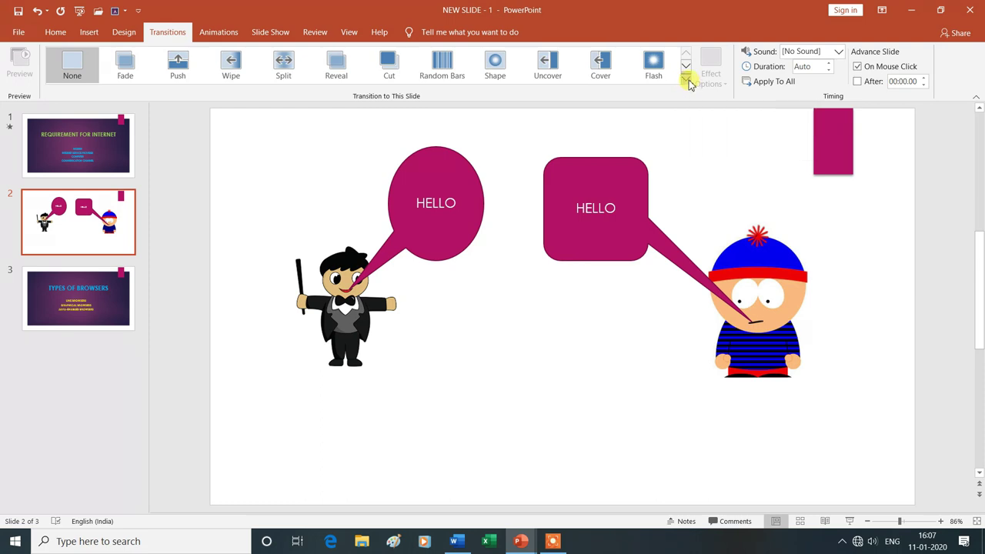
- Try Dissolve and Fall Over on slide 2, then settle on a Curtains transition
click(688, 82)
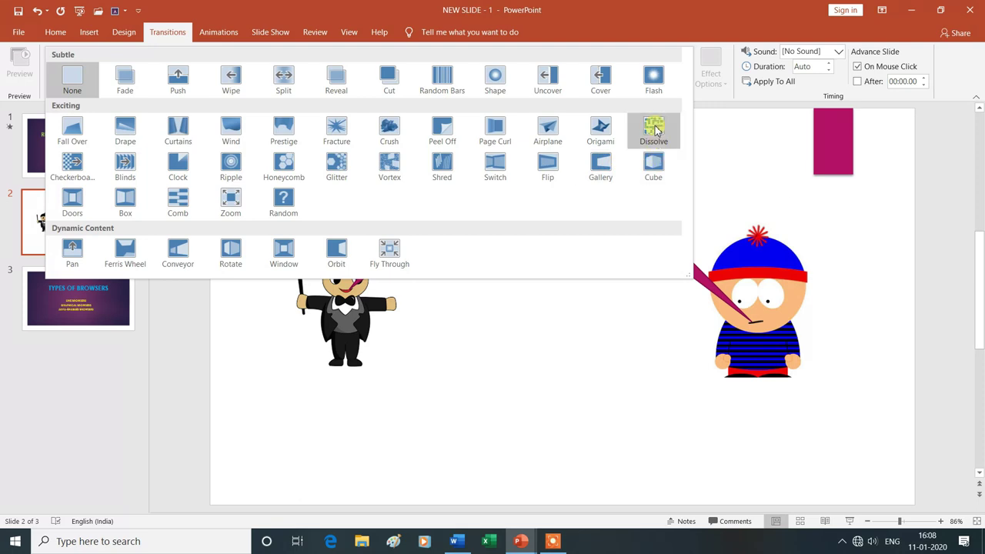
click(656, 131)
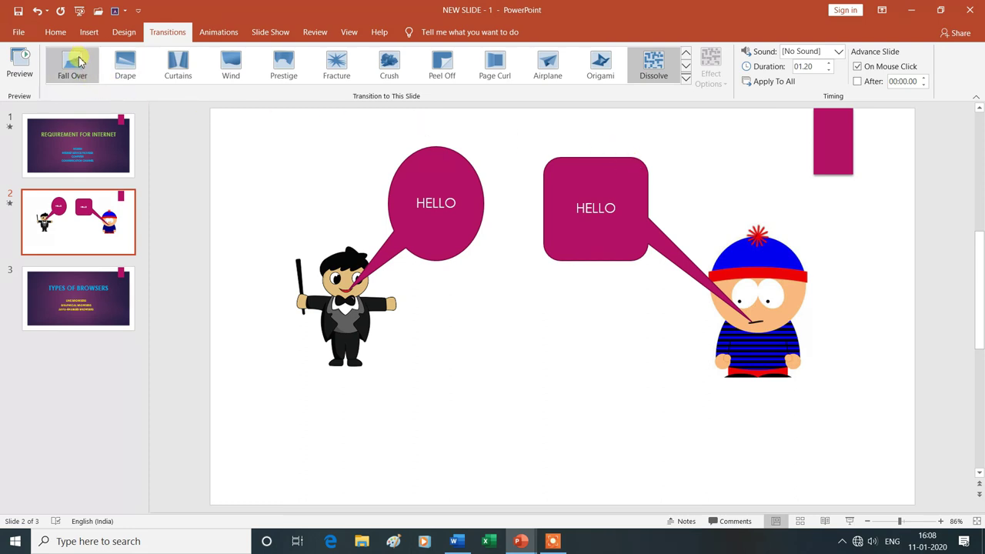
click(78, 62)
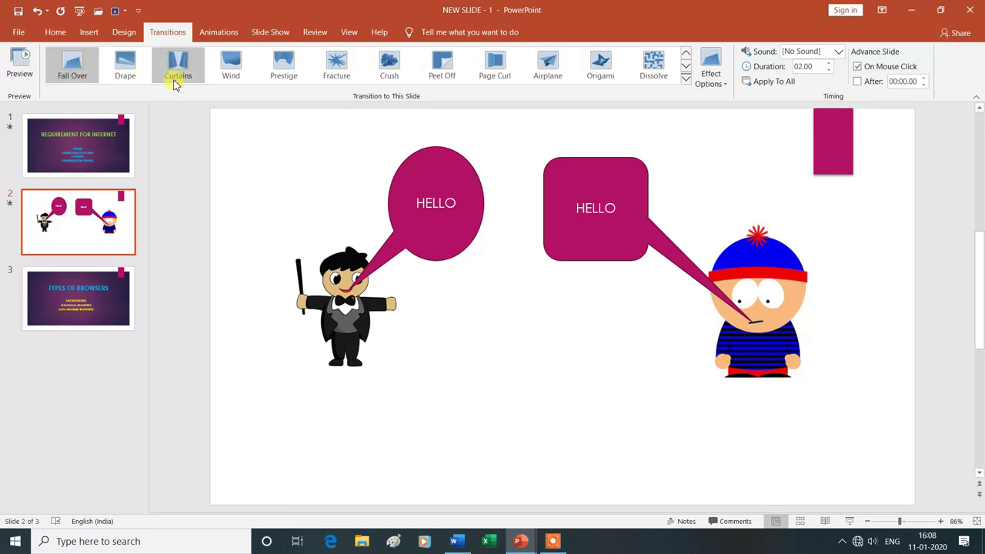
click(180, 70)
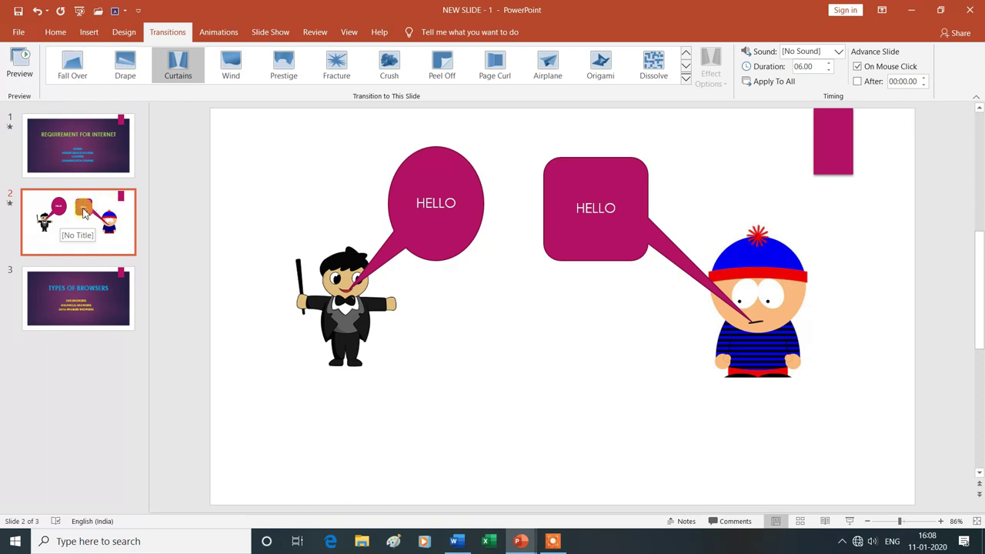
click(85, 290)
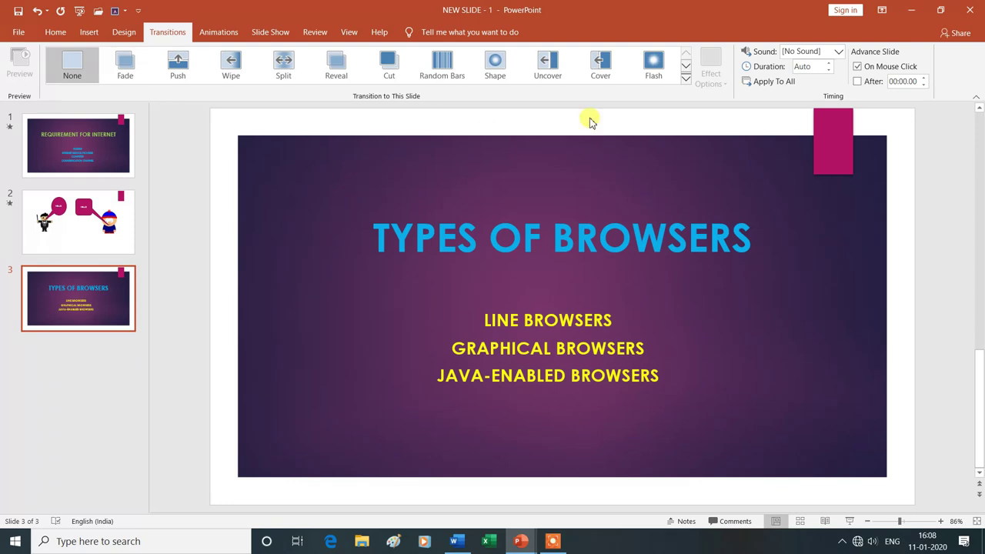
- Try Window and Pan on slide 3, settle on Orbit, then start the slide show with F5
click(685, 79)
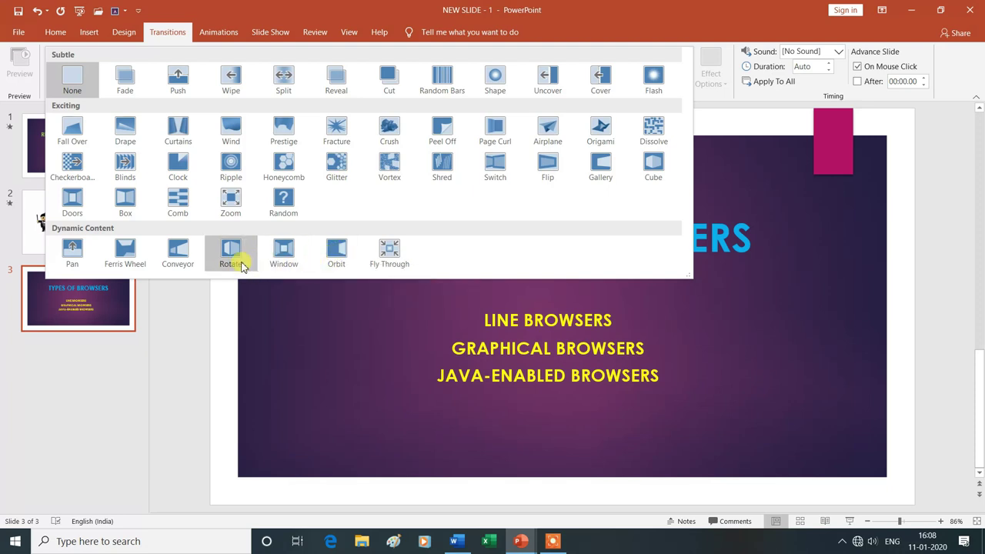
click(283, 254)
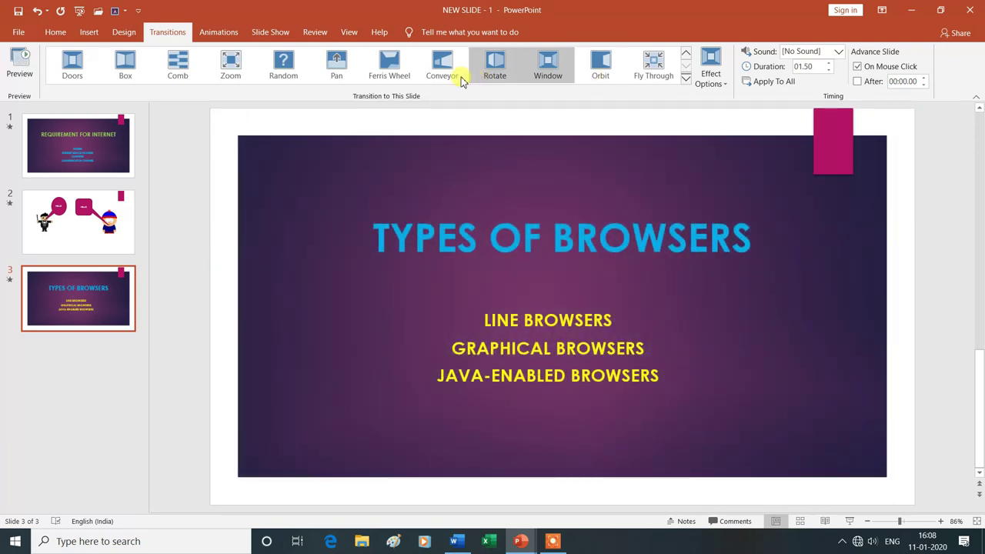
click(339, 68)
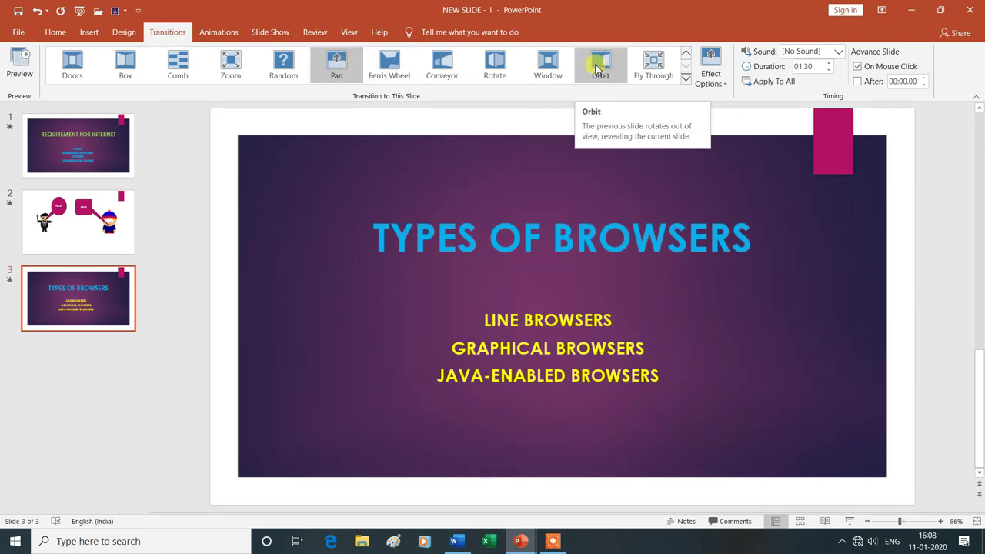
click(602, 69)
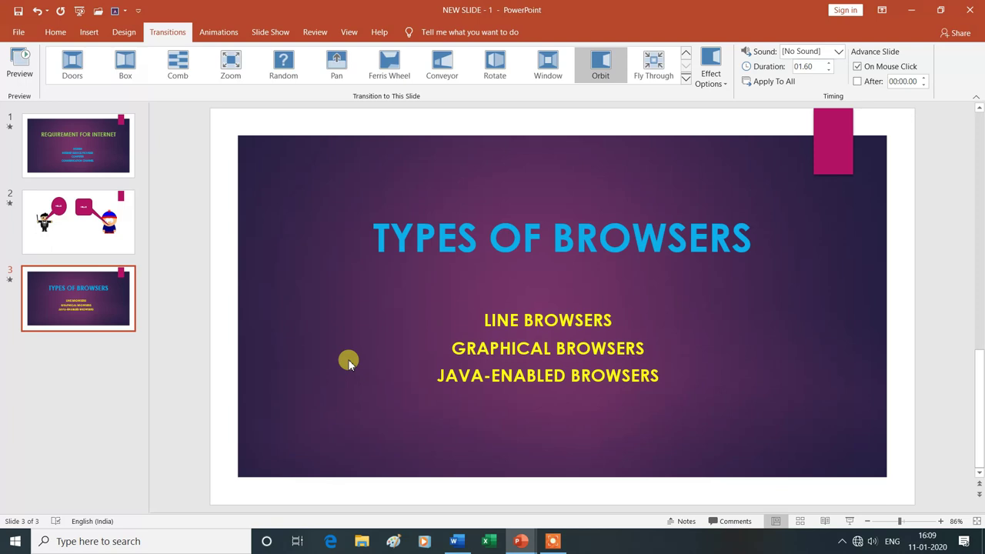
key(F5)
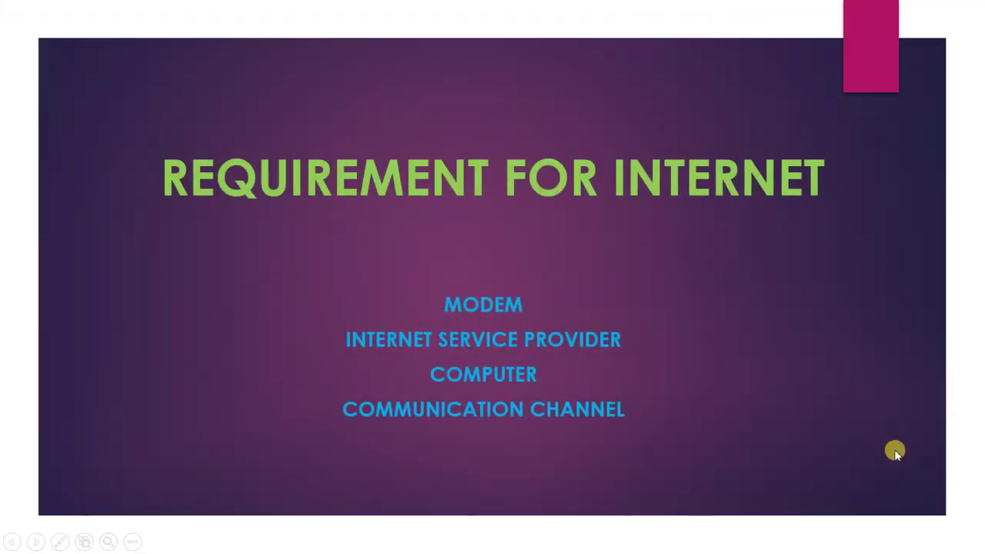
- Advance the slide show to slide 2, then list the Shape transition's effect variants
click(892, 460)
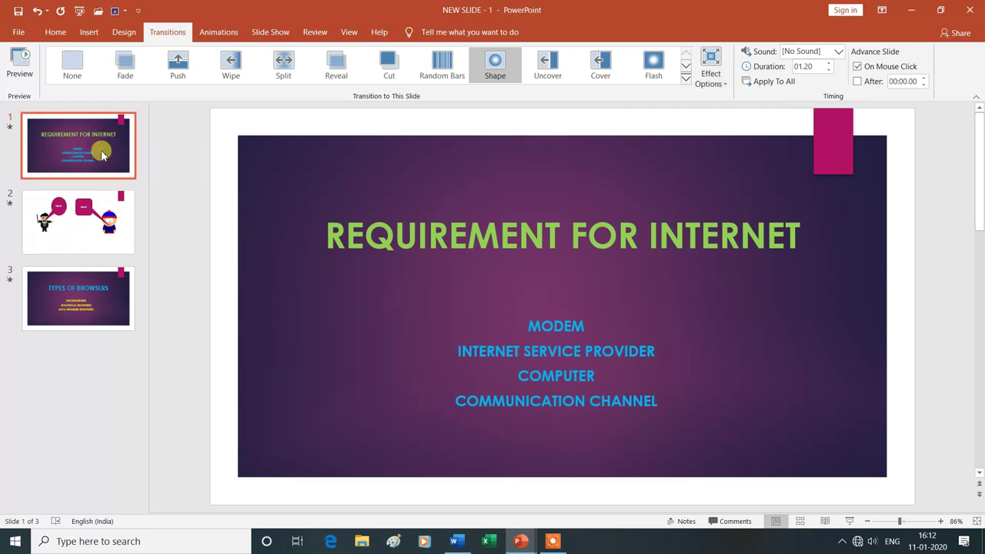
click(726, 90)
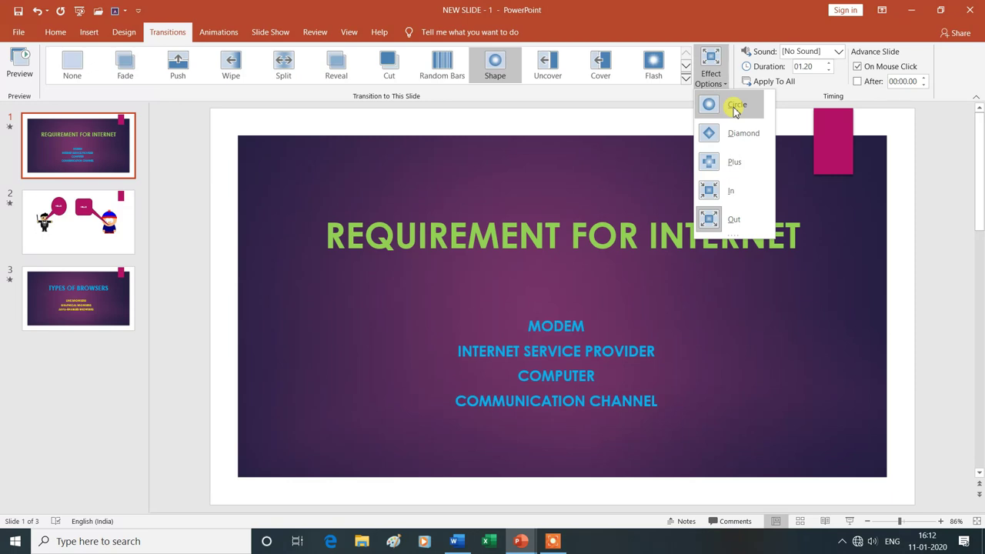
- Set Shape effect options: Circle for slide 1, Diamond for slide 2, Out for slide 3
click(734, 108)
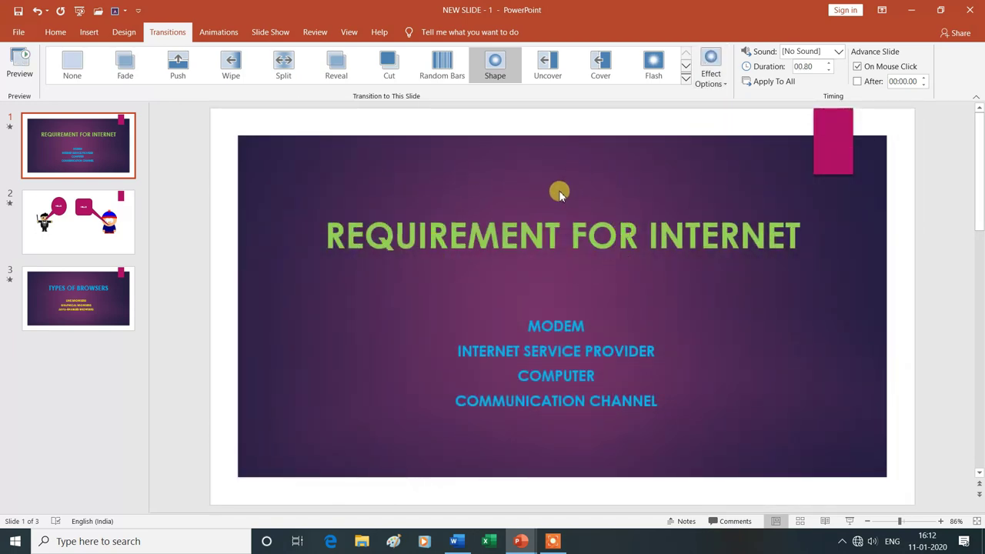
click(101, 231)
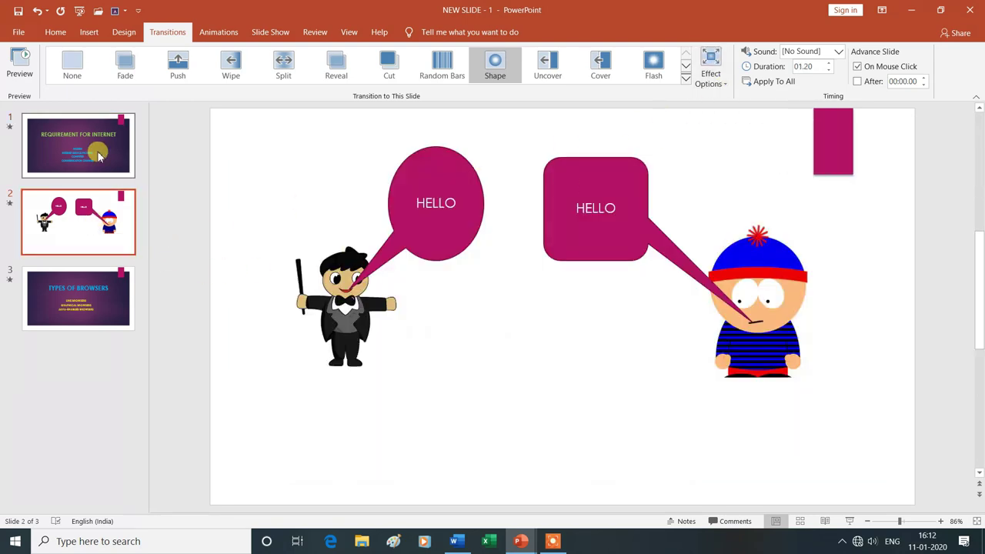
click(724, 84)
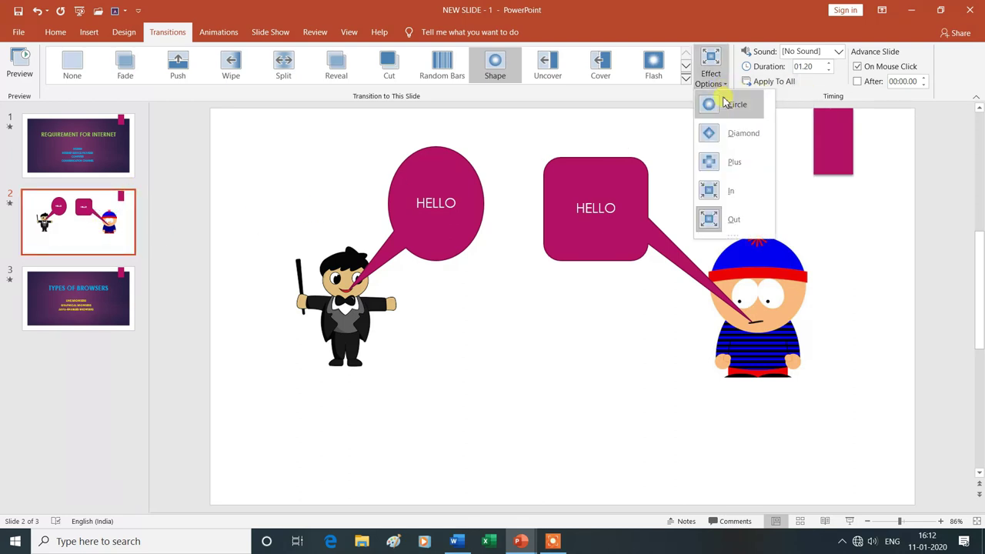
click(729, 135)
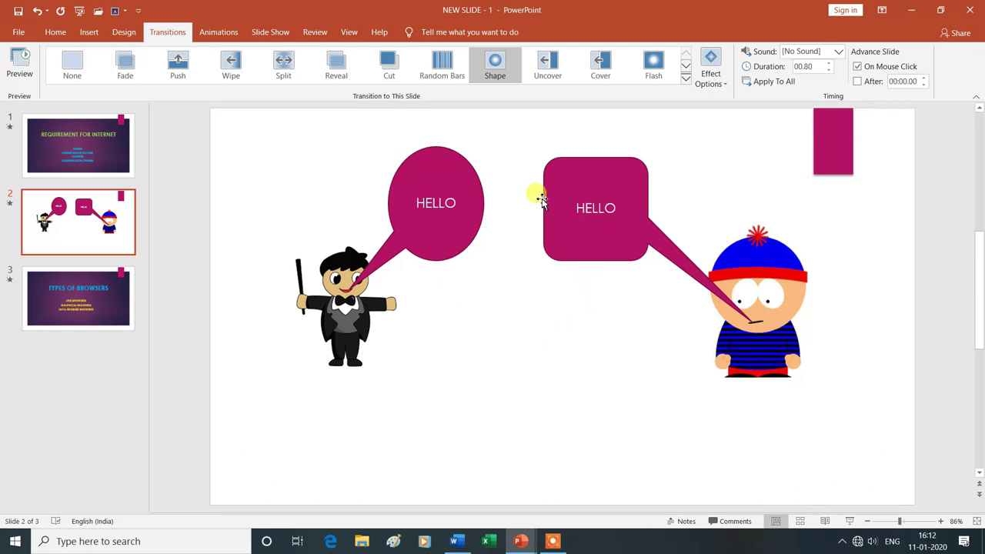
click(112, 305)
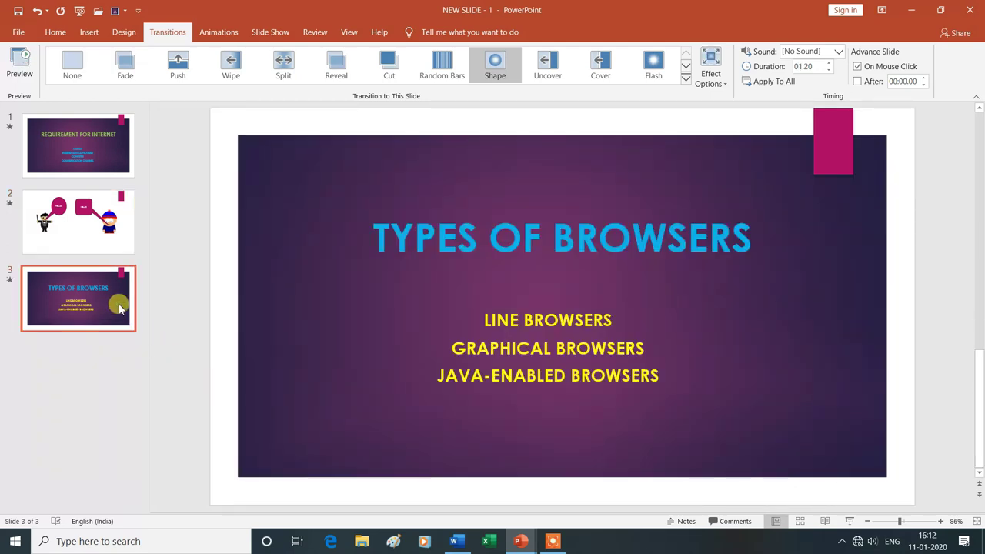
click(723, 85)
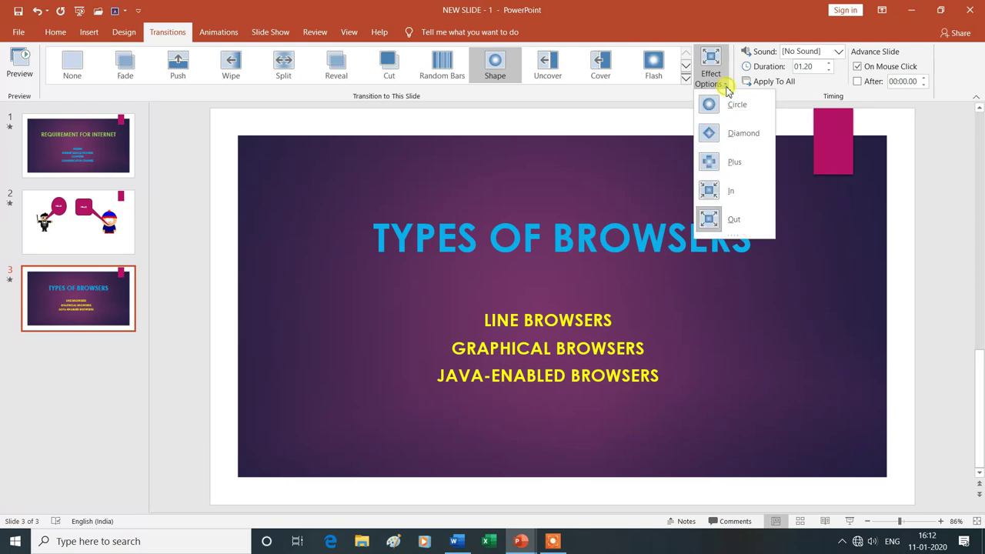
click(733, 221)
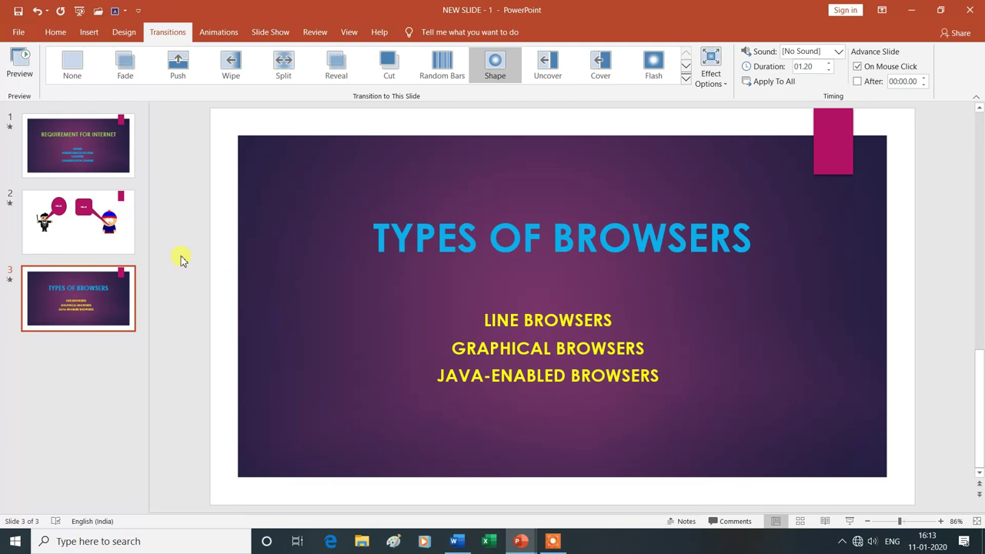
click(102, 147)
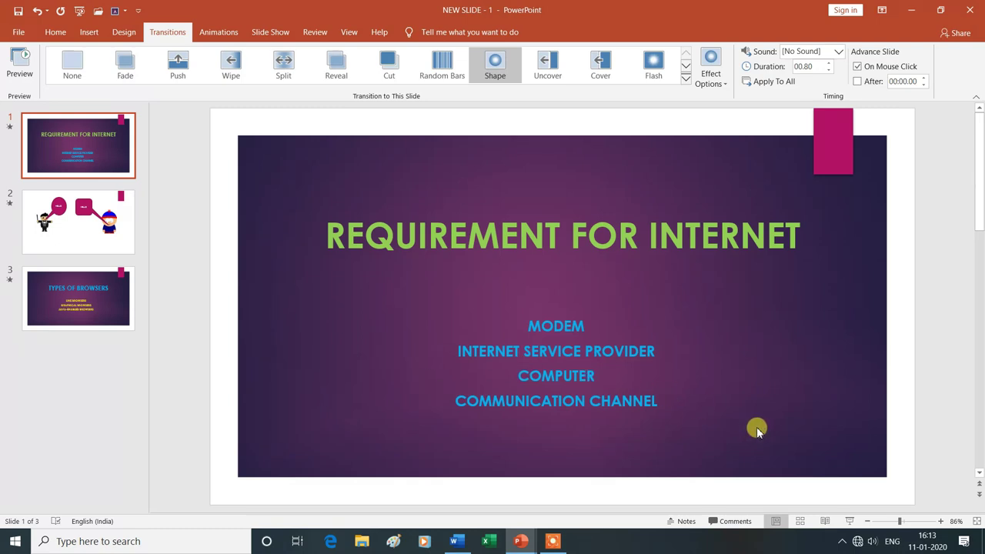
- Run the show through the HELLO and TYPES OF BROWSERS slides, end it, and reselect slide 1
click(849, 522)
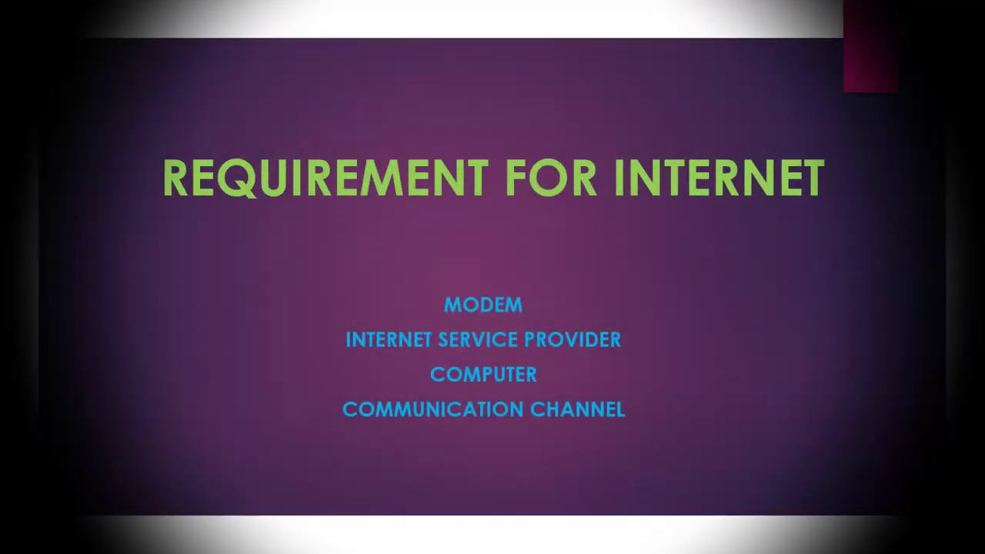
key(Right)
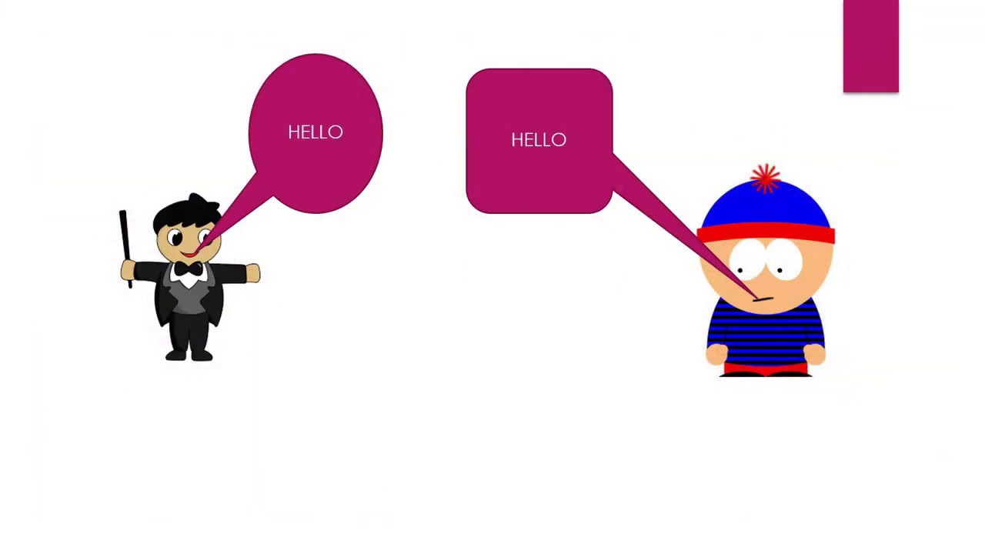
key(Right)
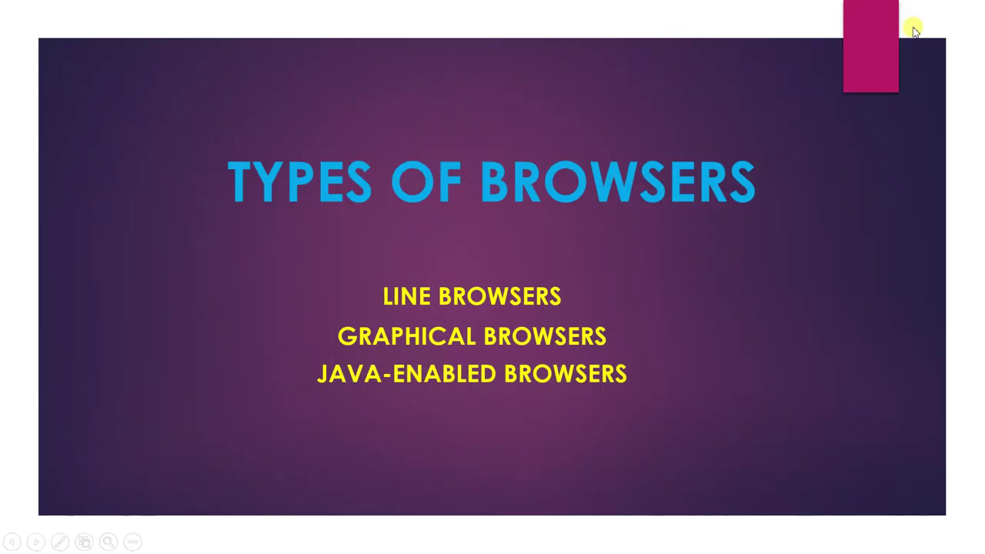
key(Escape)
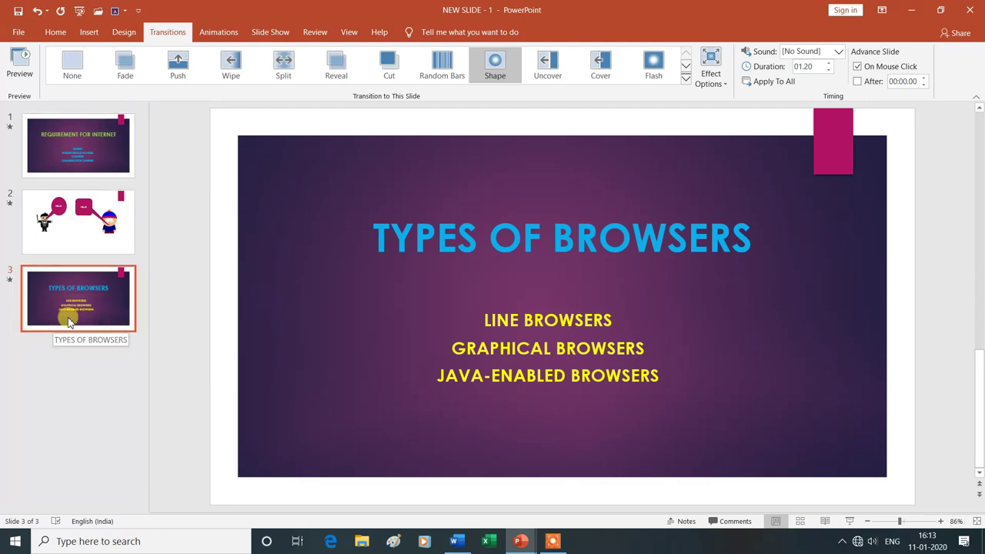
click(96, 148)
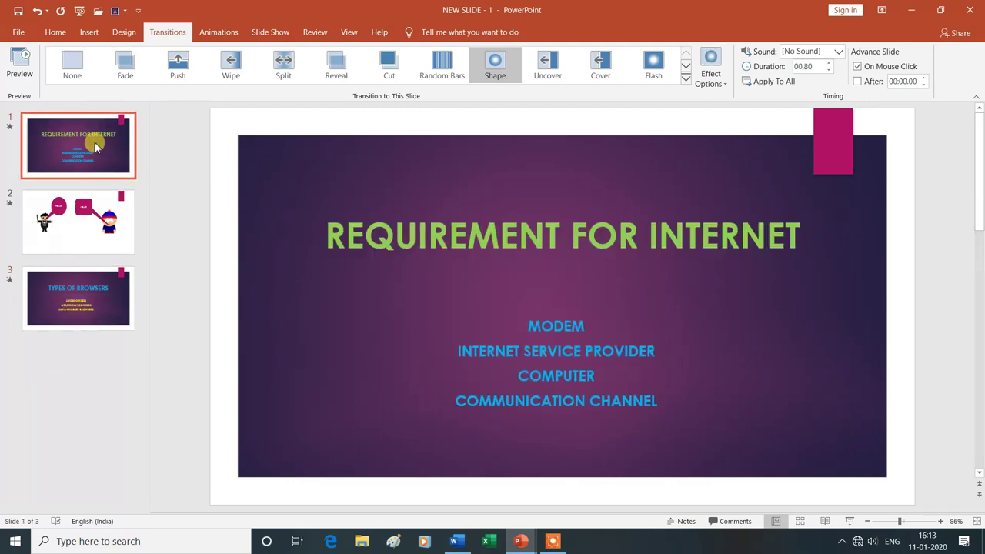
- Add transition sounds Applause, Cash Register and Wind to slides 1, 2 and 3, previewing each
click(840, 54)
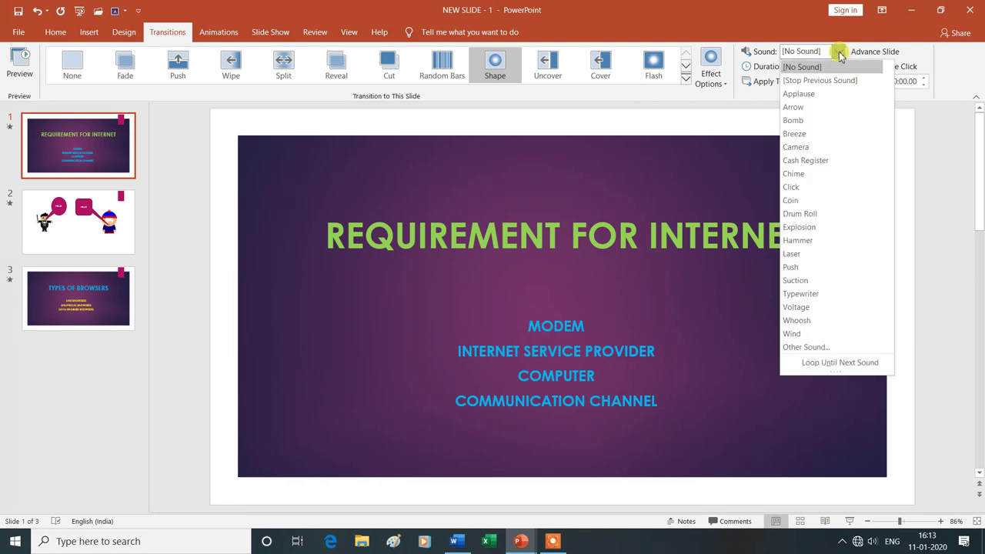
click(800, 94)
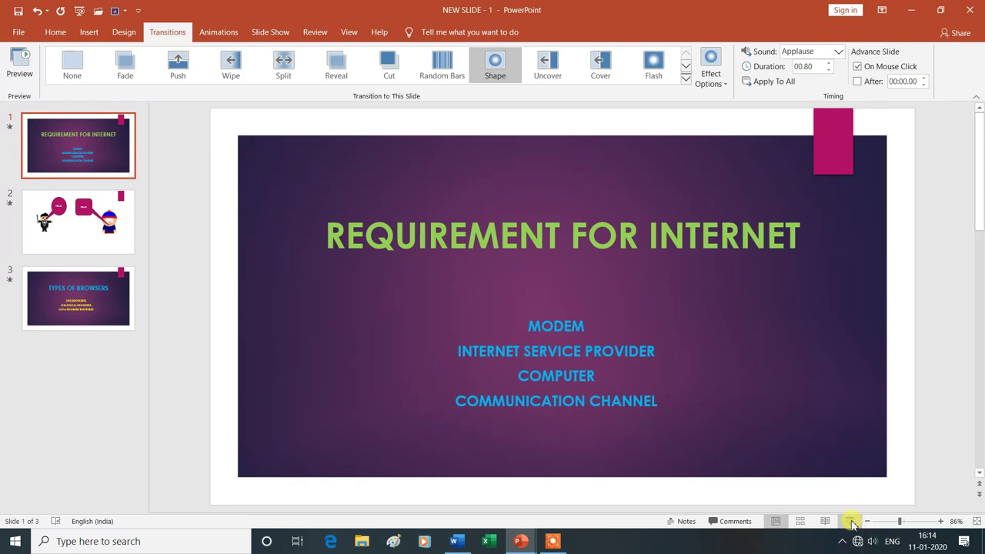
click(26, 64)
click(105, 221)
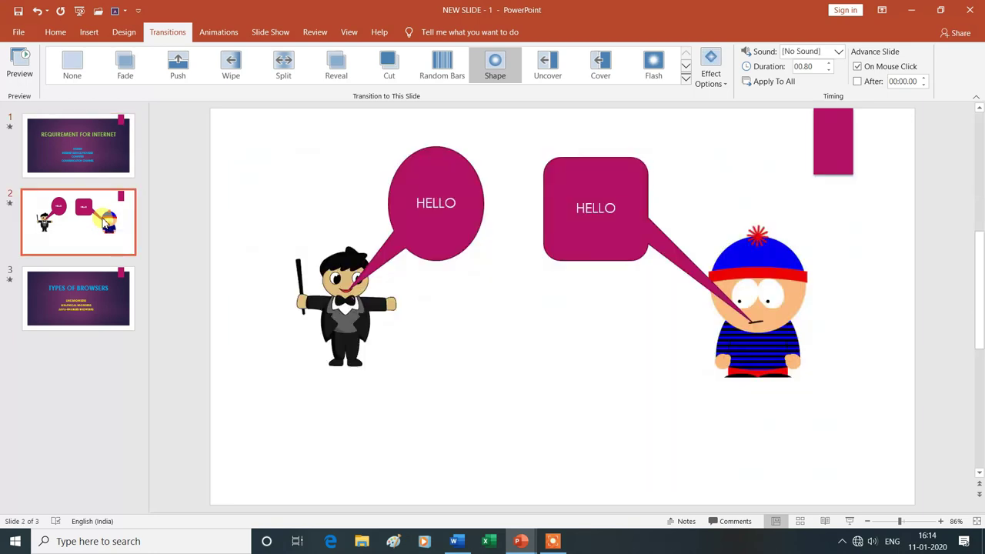
click(840, 52)
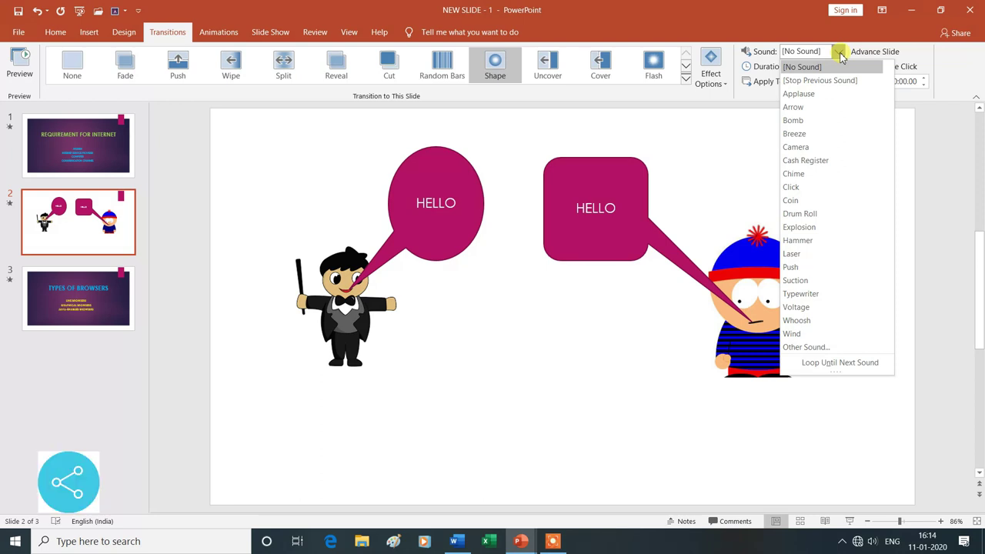
click(802, 160)
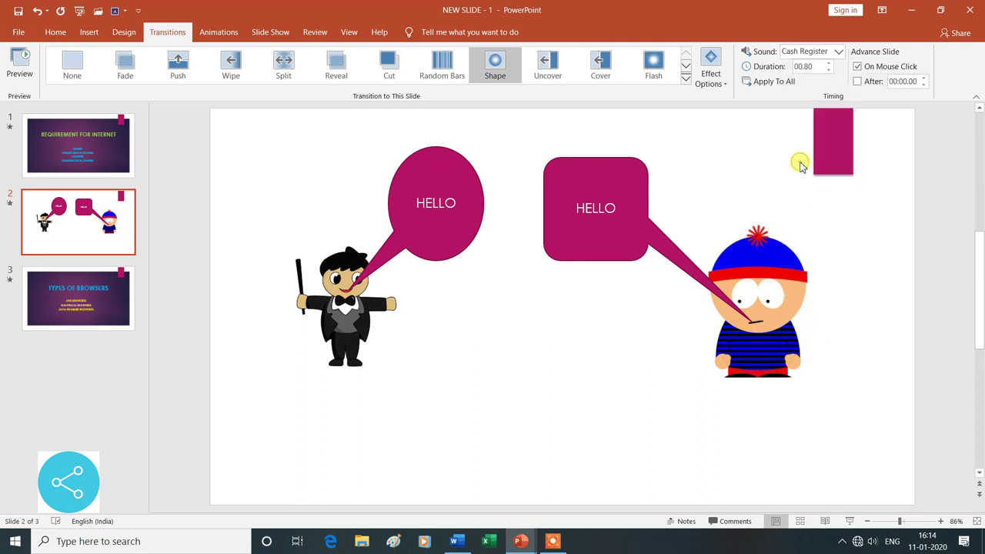
click(21, 65)
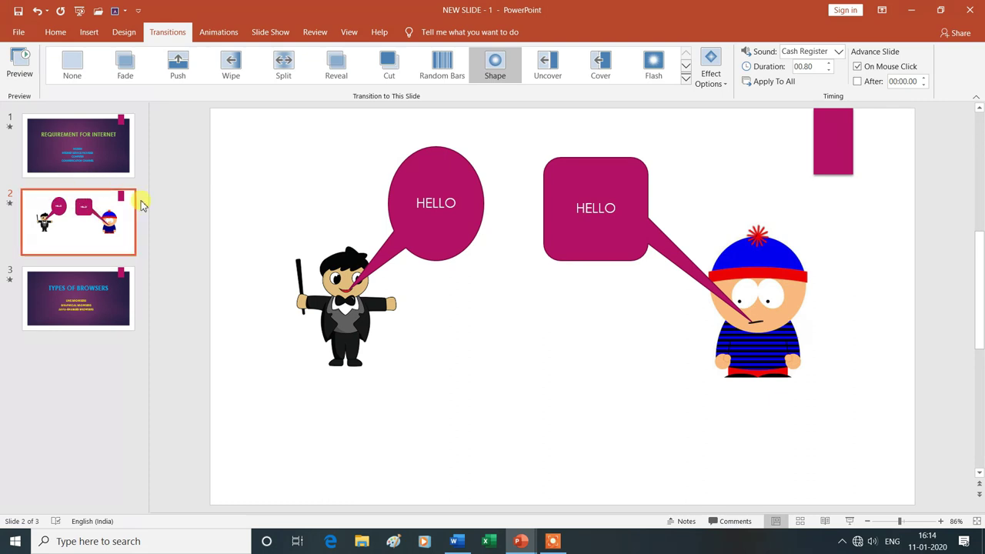
click(94, 300)
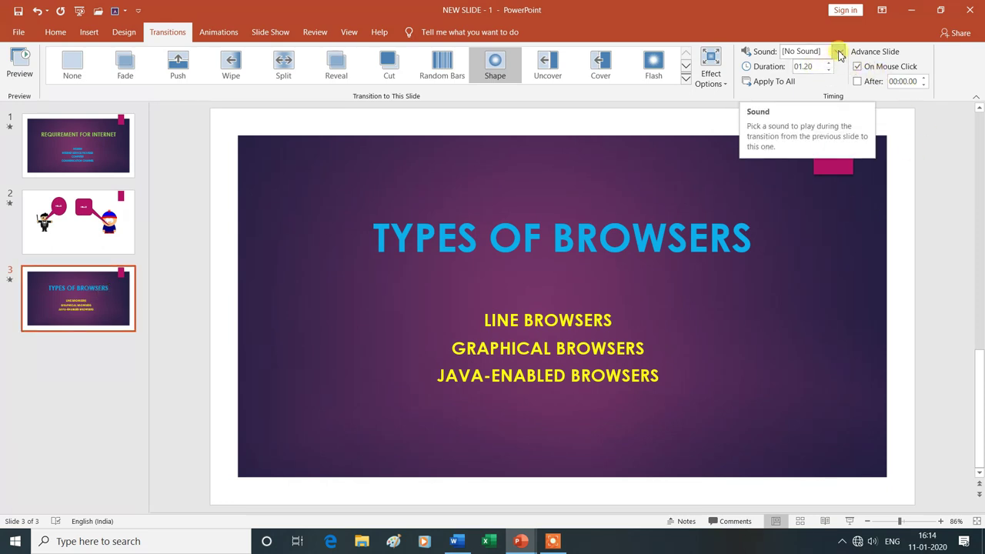
click(839, 52)
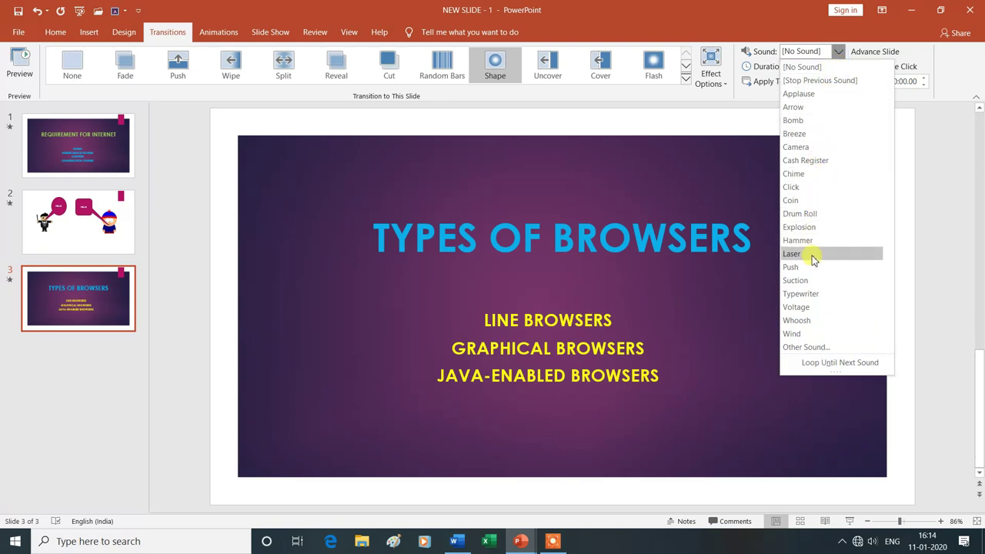
click(798, 334)
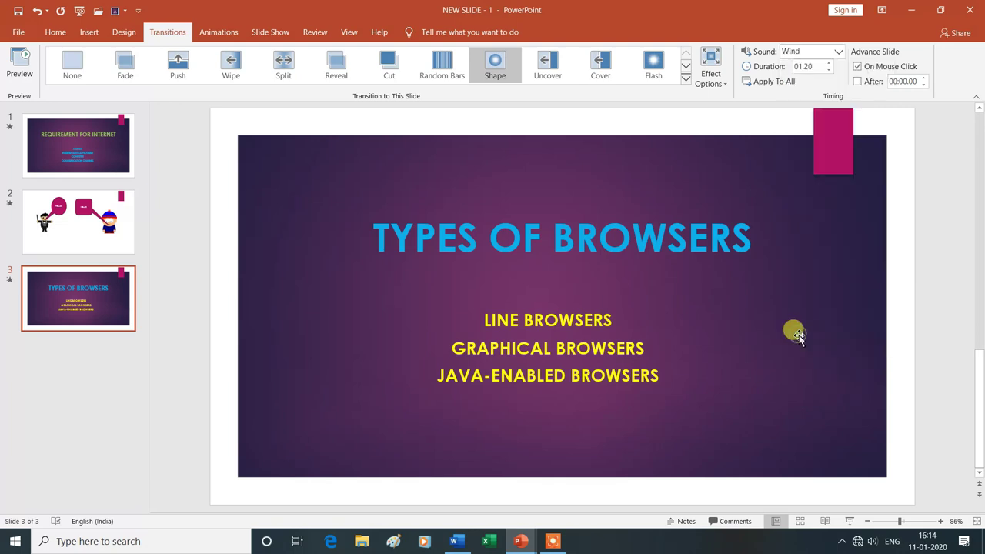
click(26, 63)
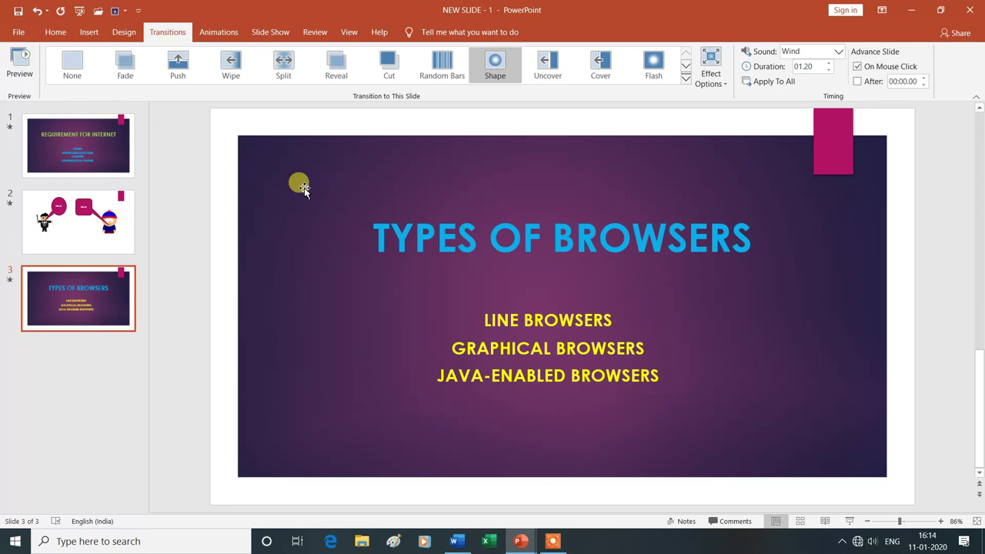
click(89, 140)
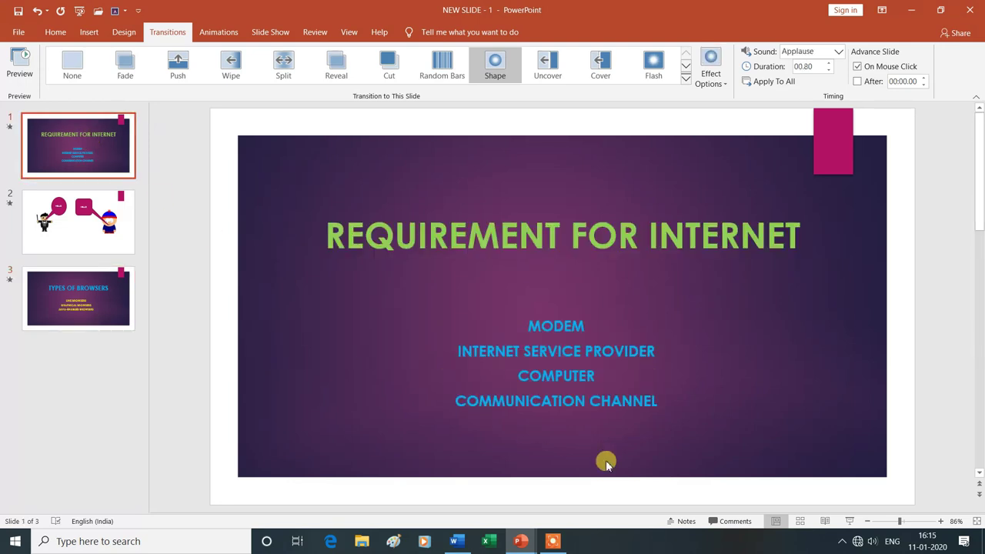
- Play the presentation as a slide show starting from slide 1
click(851, 524)
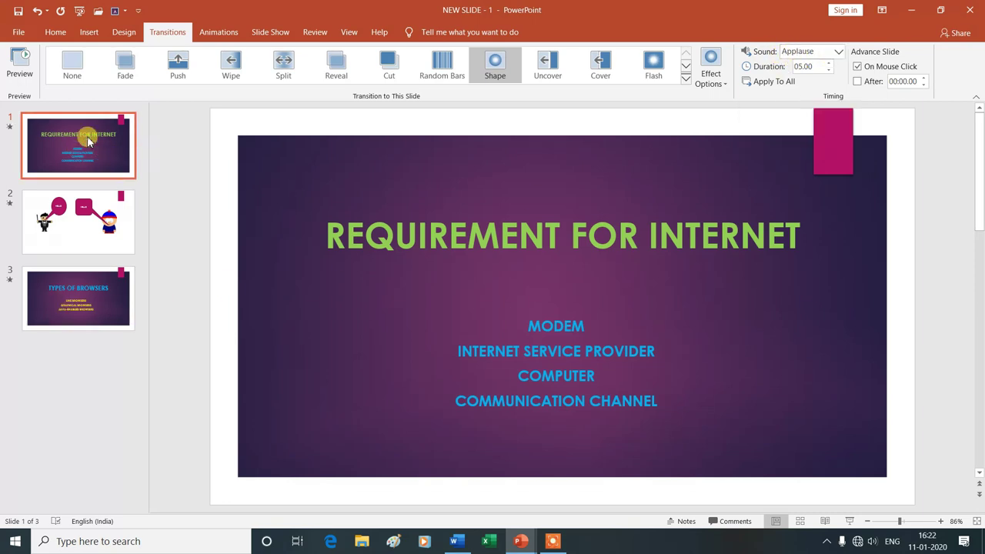
- Set the transition sound to [No Sound] on slides 1, 2 and 3, then preview slide 1
click(840, 52)
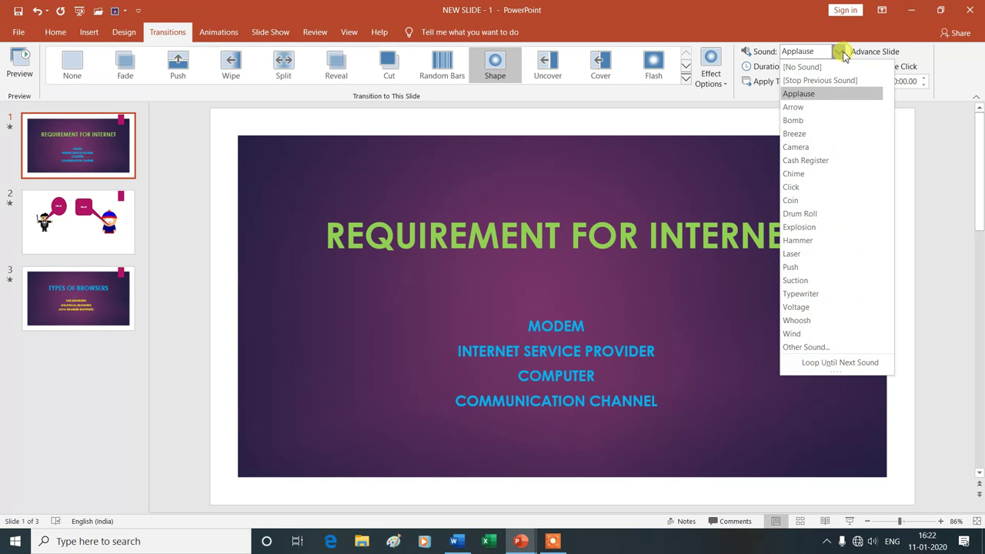
click(838, 67)
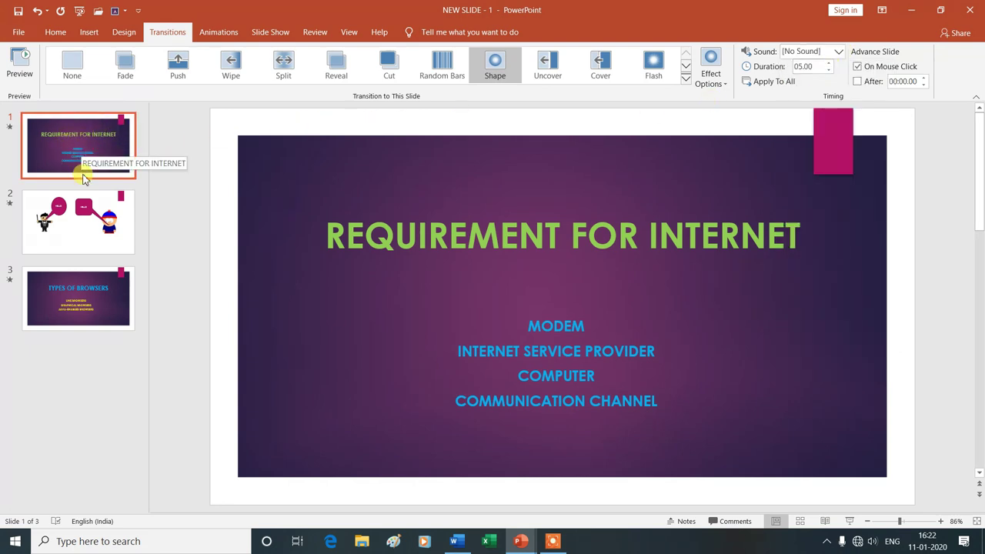
click(98, 221)
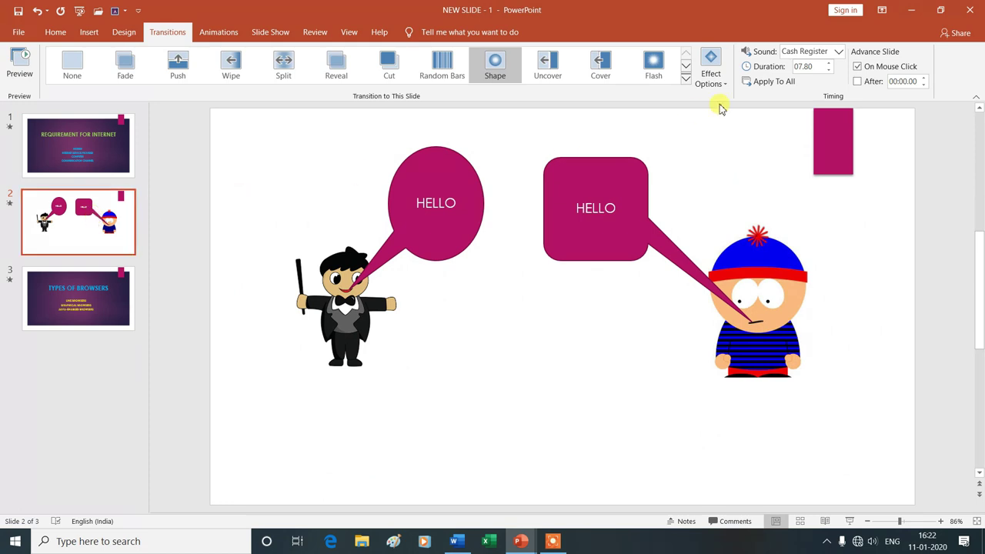
click(839, 54)
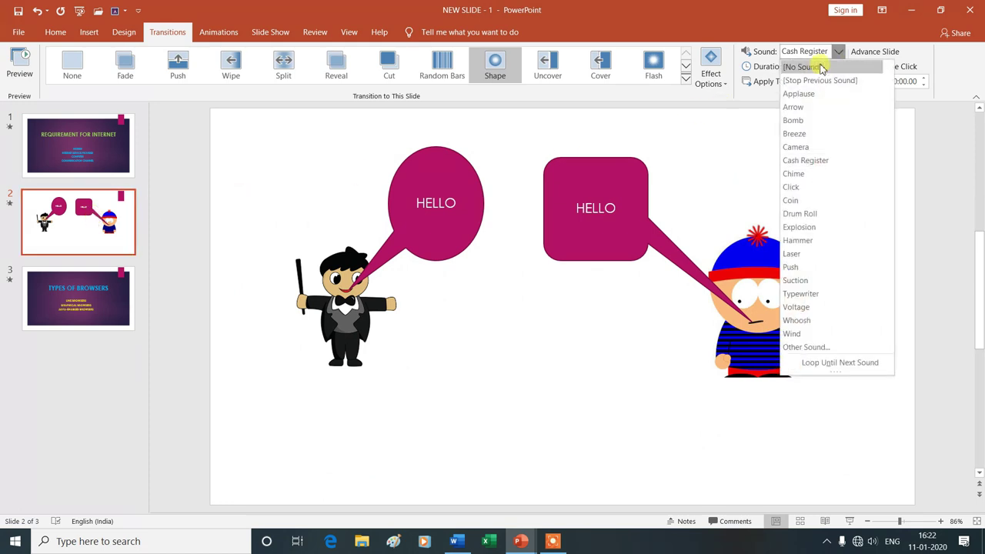
click(800, 67)
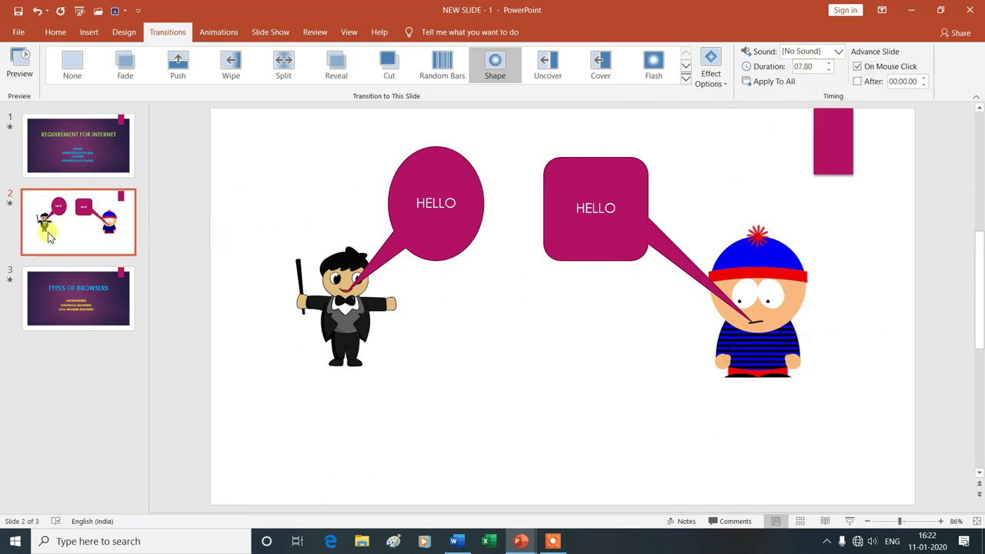
click(90, 293)
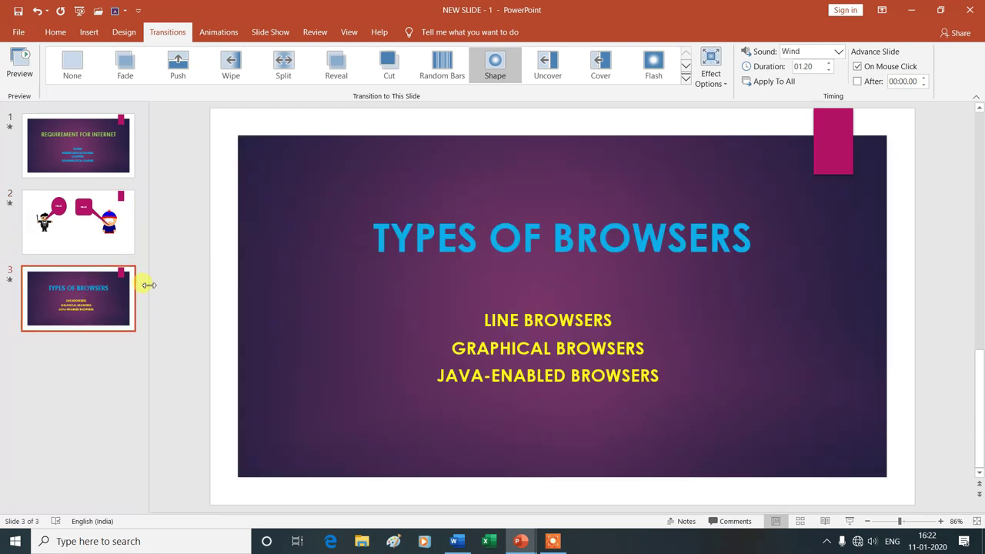
click(839, 51)
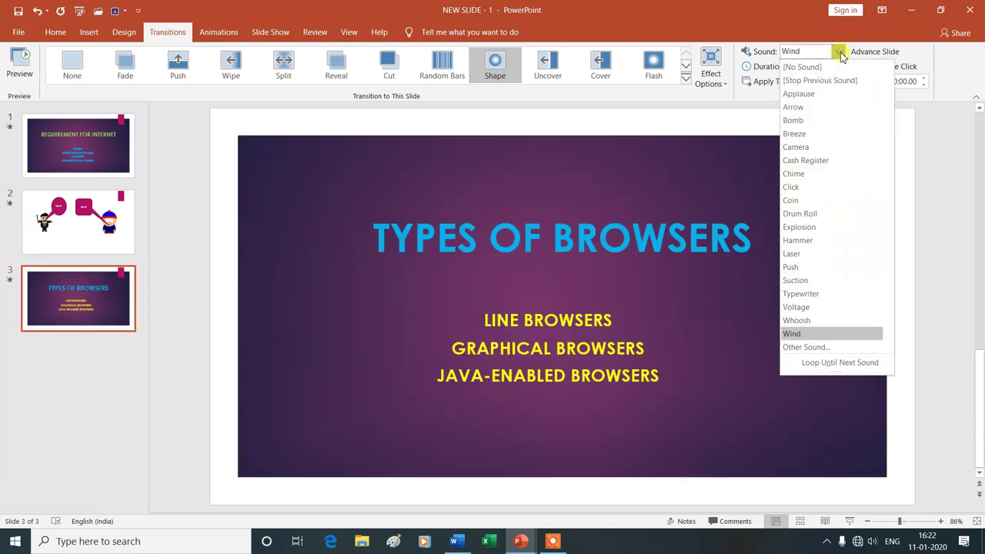
click(794, 67)
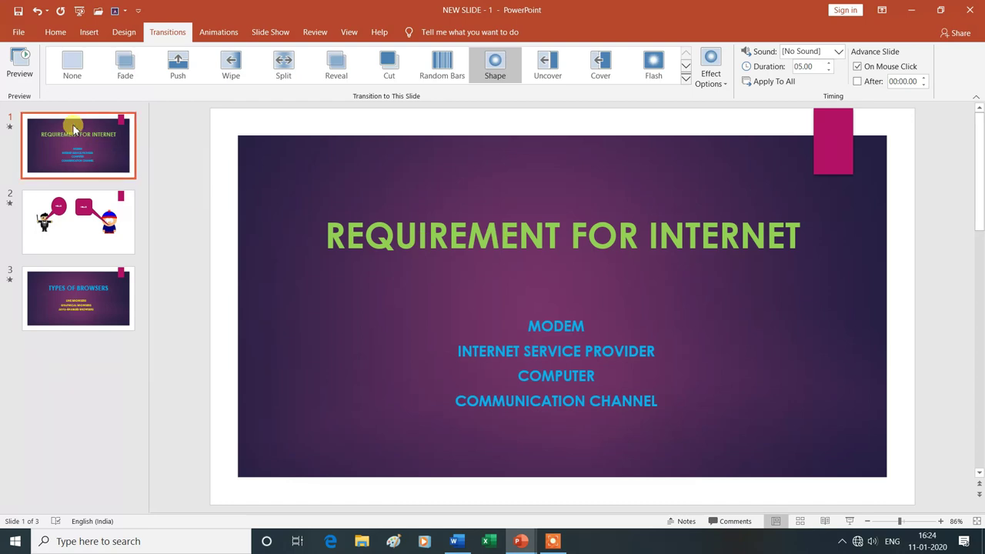
click(24, 60)
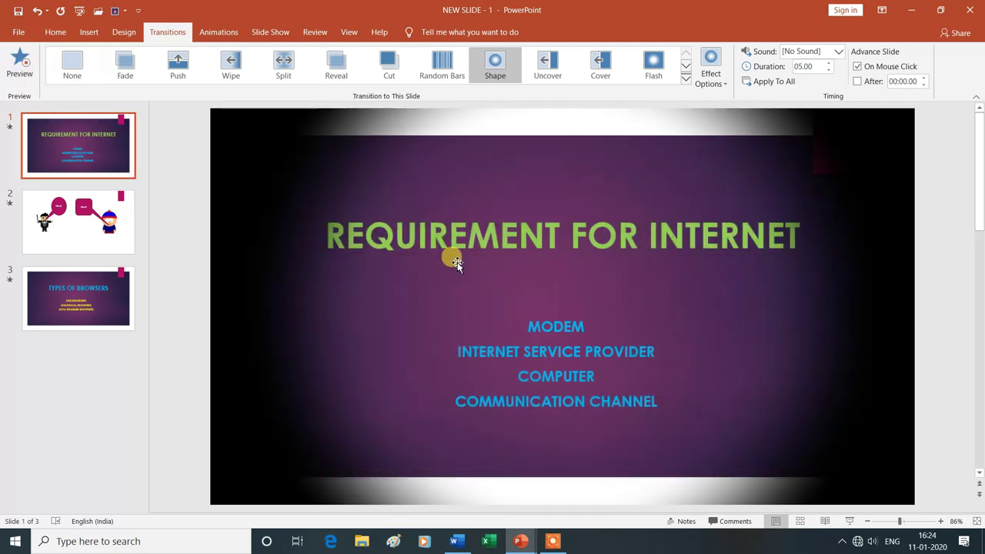
- Replay slide 1's transition preview and give the cartoon HELLO slide the Glitter transition
click(17, 73)
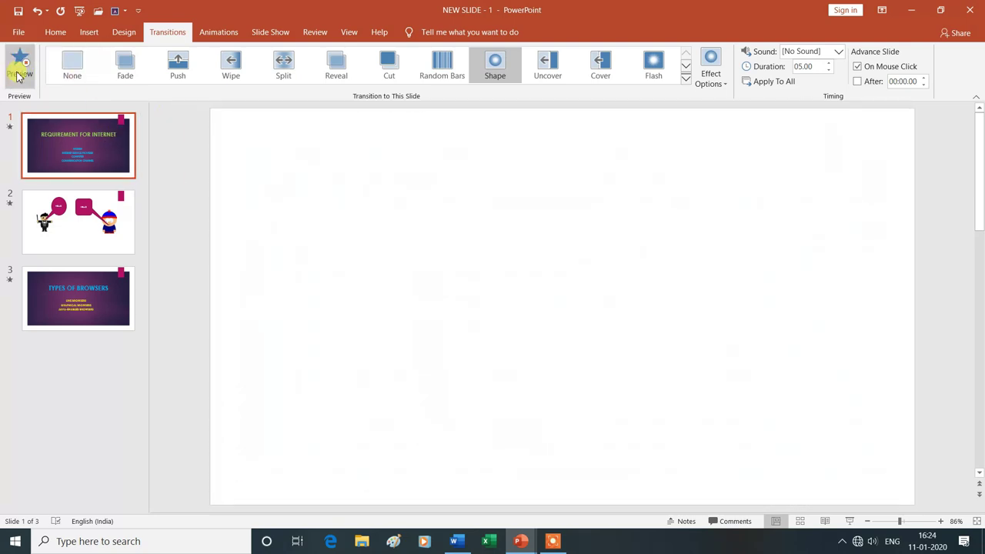
click(35, 207)
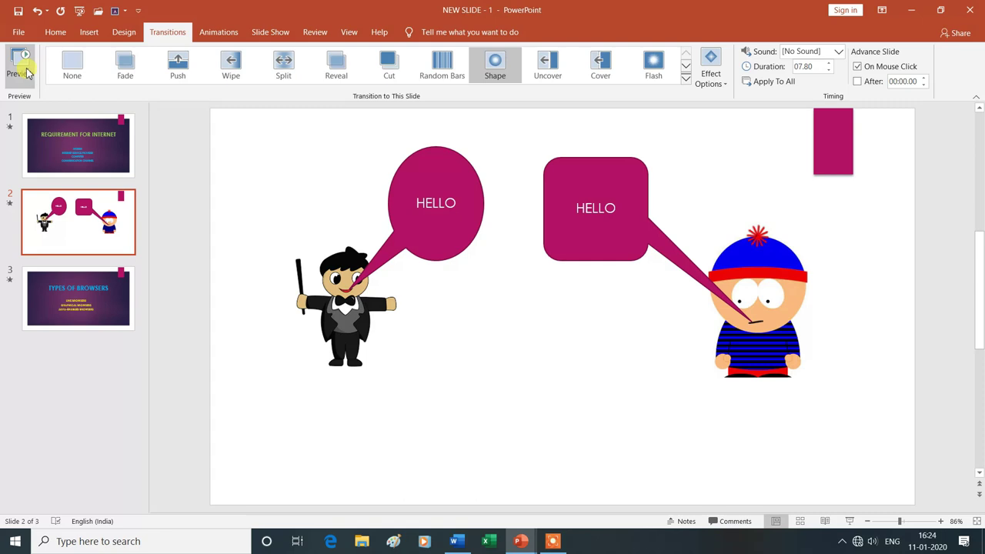
click(686, 79)
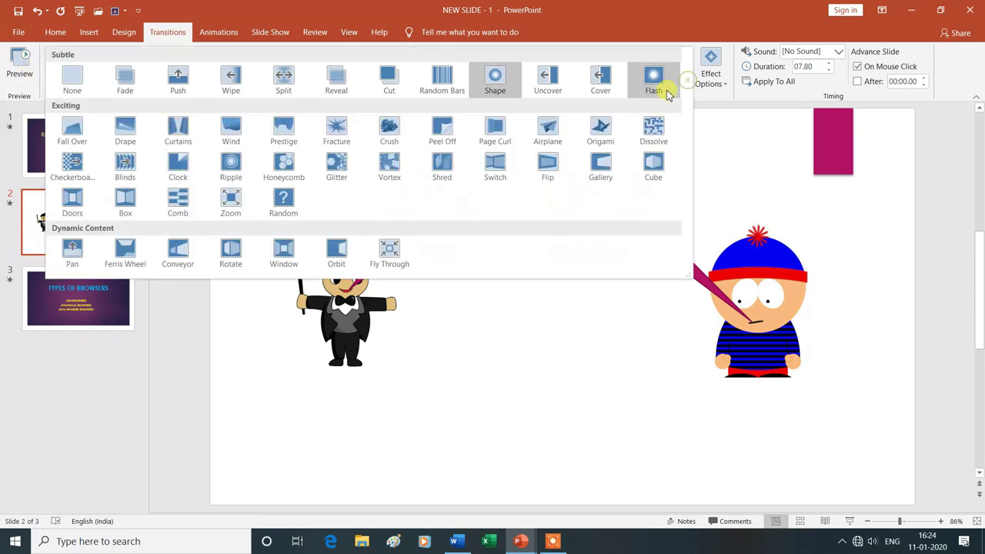
click(341, 167)
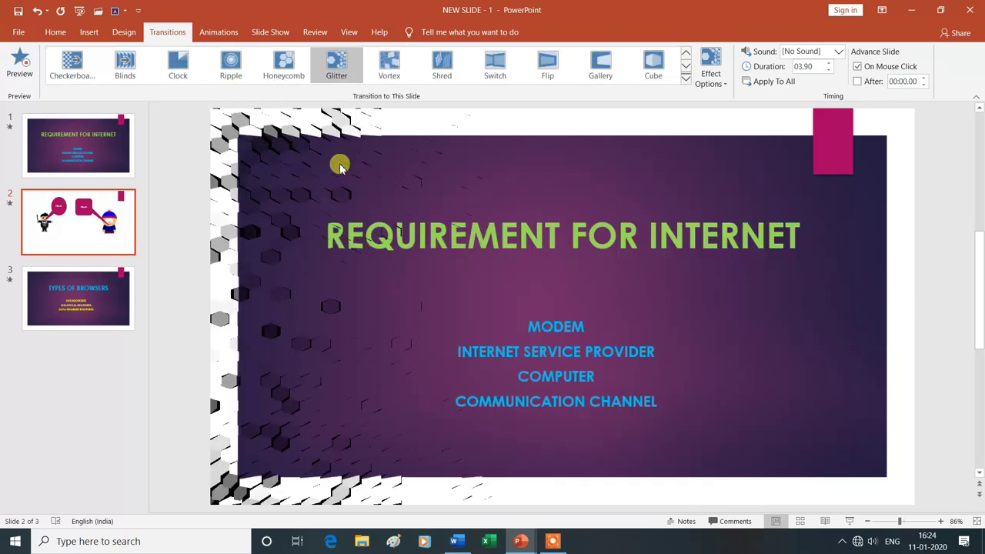
- Apply a 02.00 Rotate transition to the Types of Browsers slide, then return to slide 1
click(98, 306)
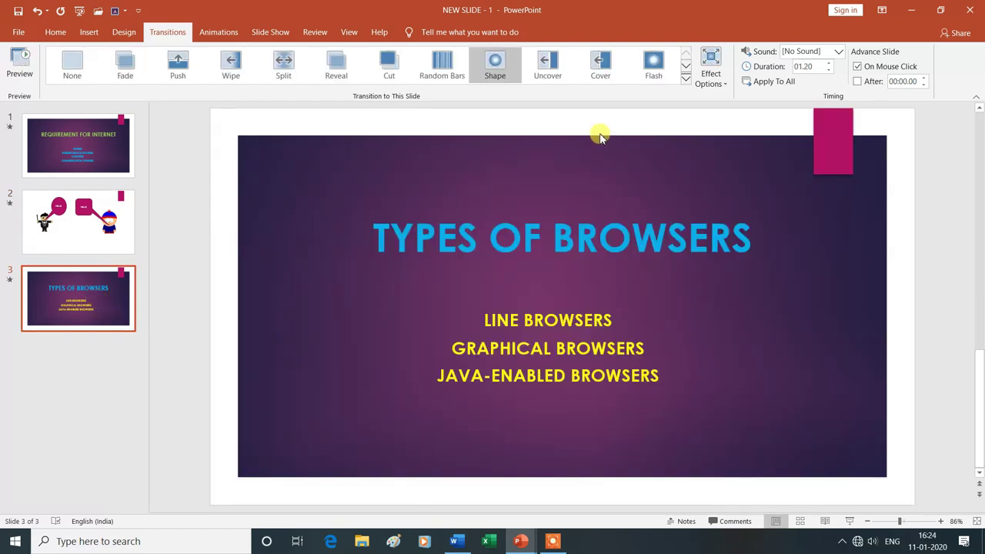
click(685, 79)
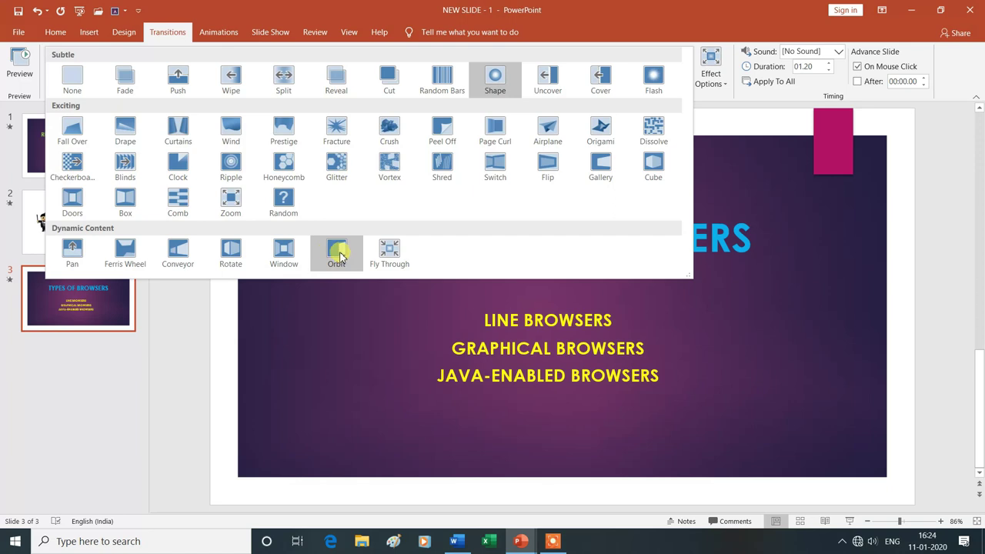
click(235, 258)
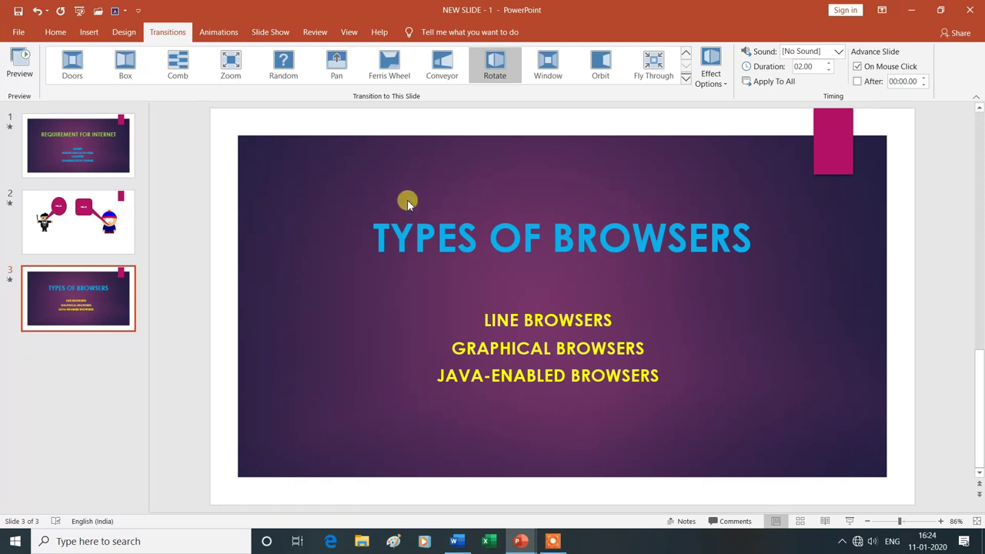
click(106, 152)
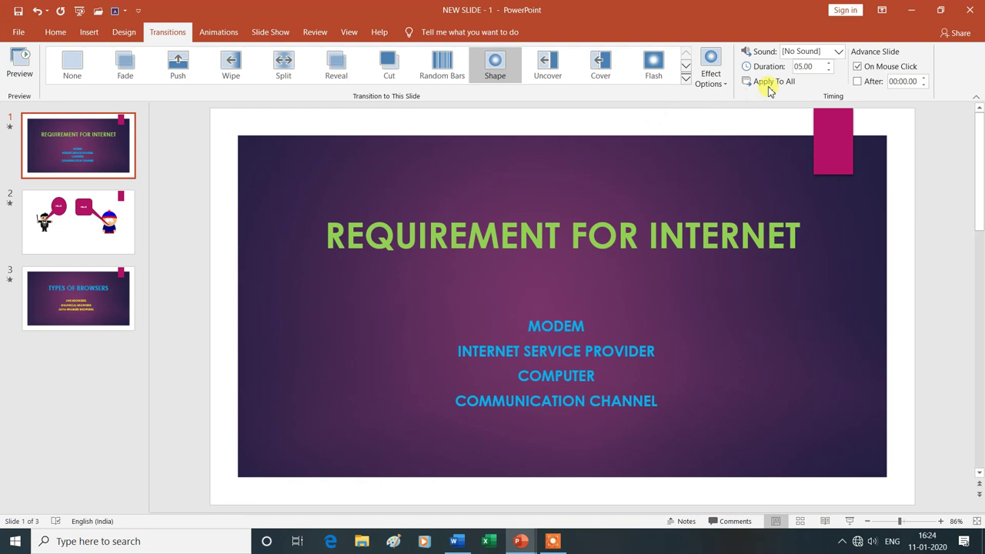
- Set slide 1's Shape duration to 04.00 and slide 2's Glitter duration to 05.00, then review the slides
click(802, 67)
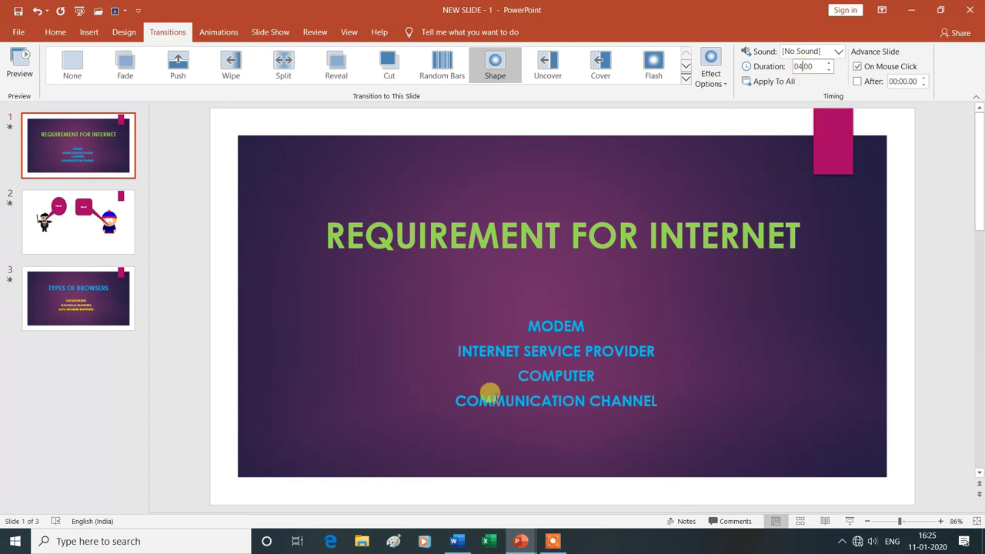
scroll(537, 234, down, 1)
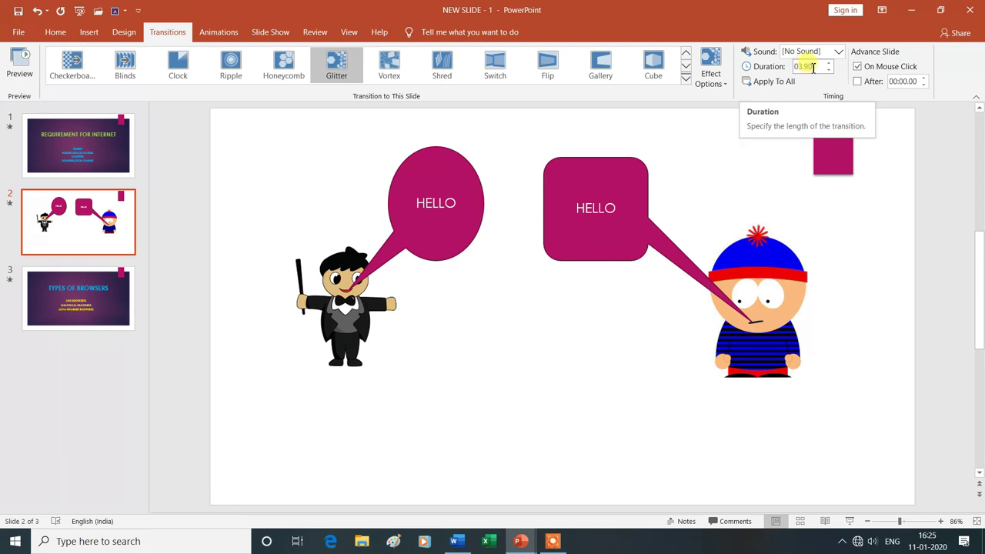
click(809, 68)
text(05)
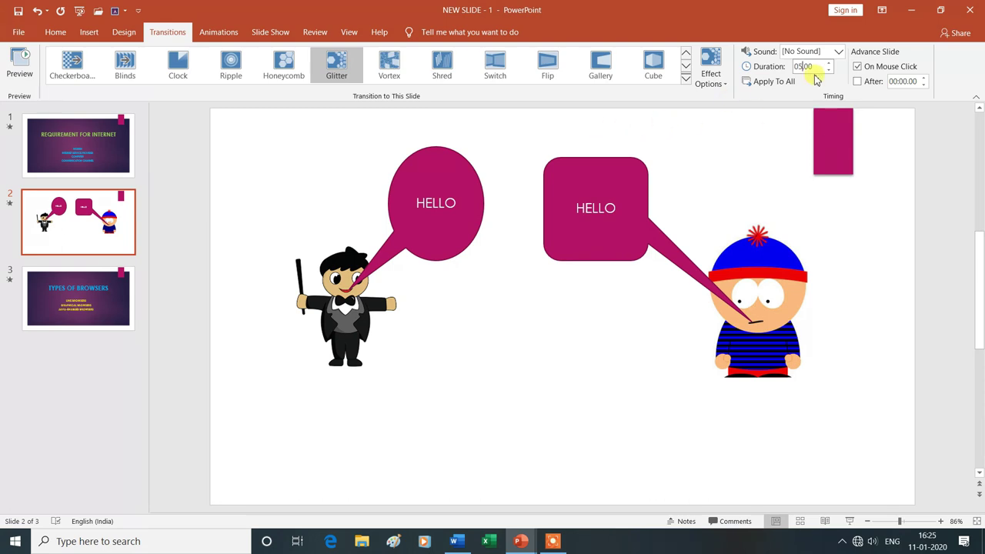
click(88, 300)
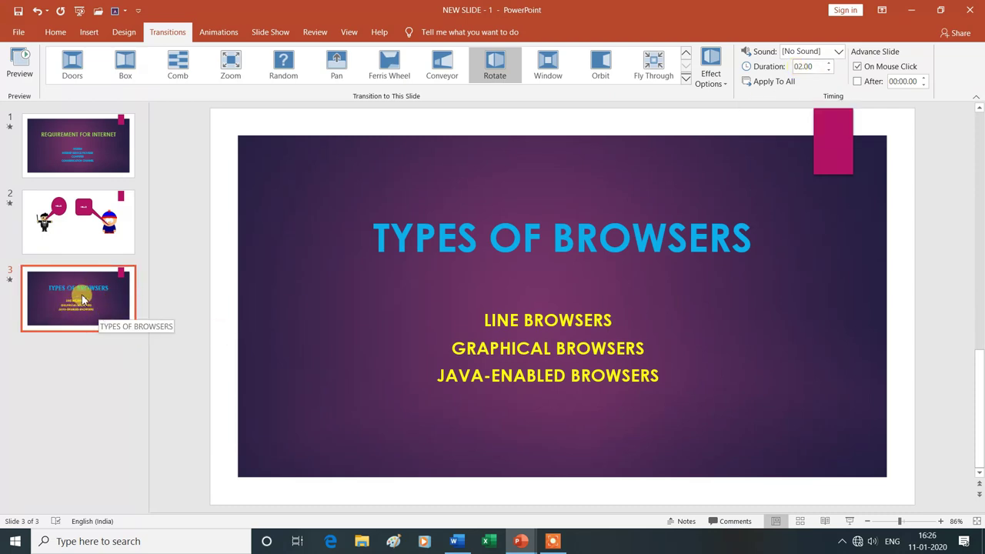
click(98, 229)
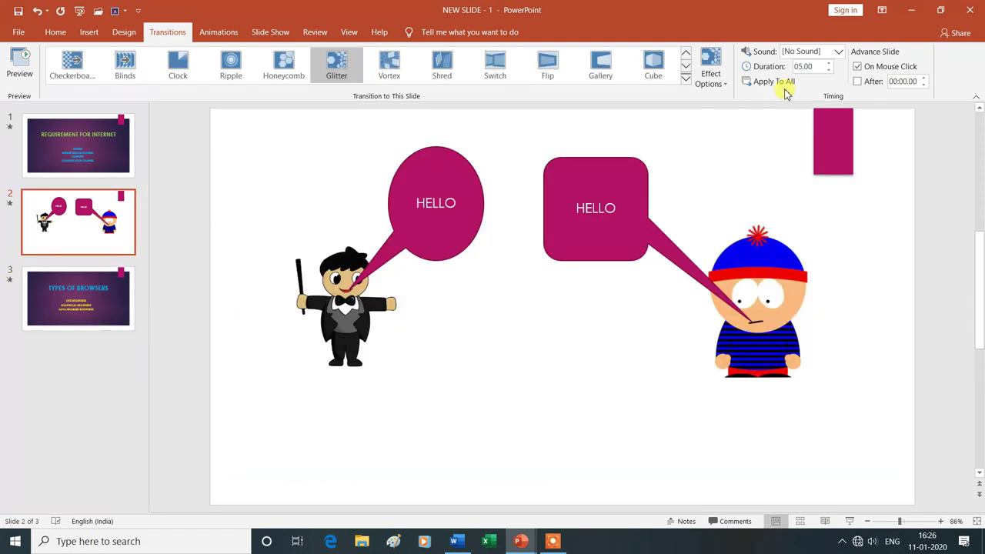
click(91, 147)
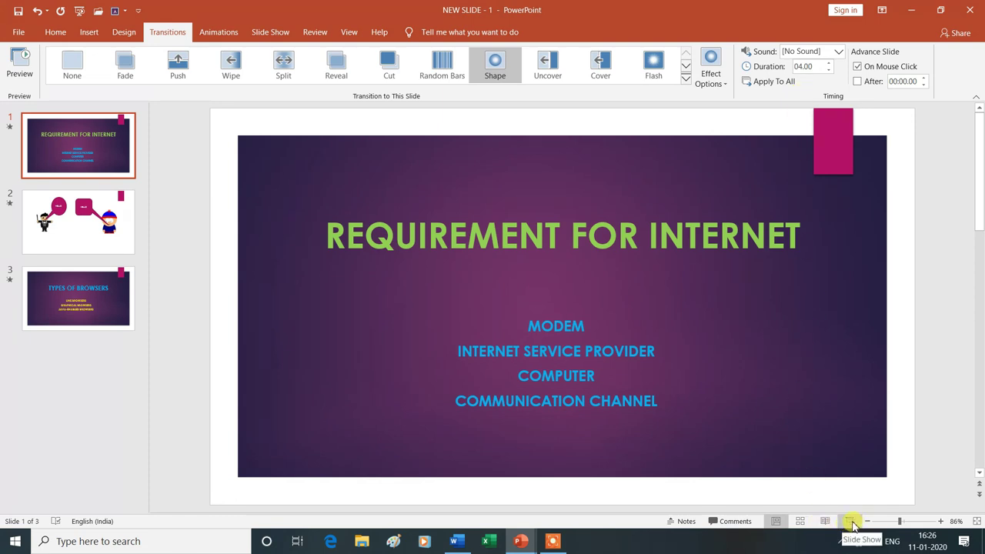
- Run the slide show from slide 1, advancing through HELLO and Types of Browsers to the end
click(852, 524)
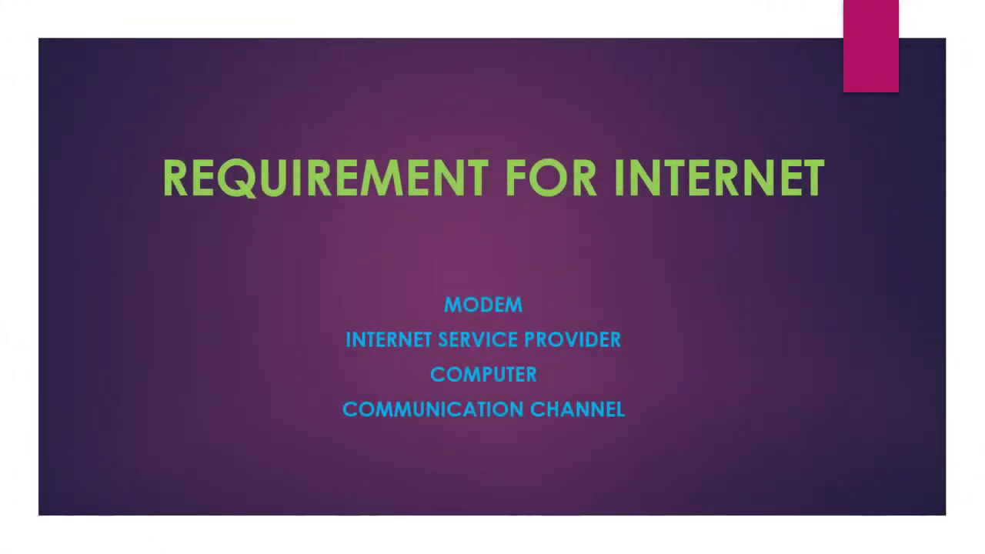
click(845, 476)
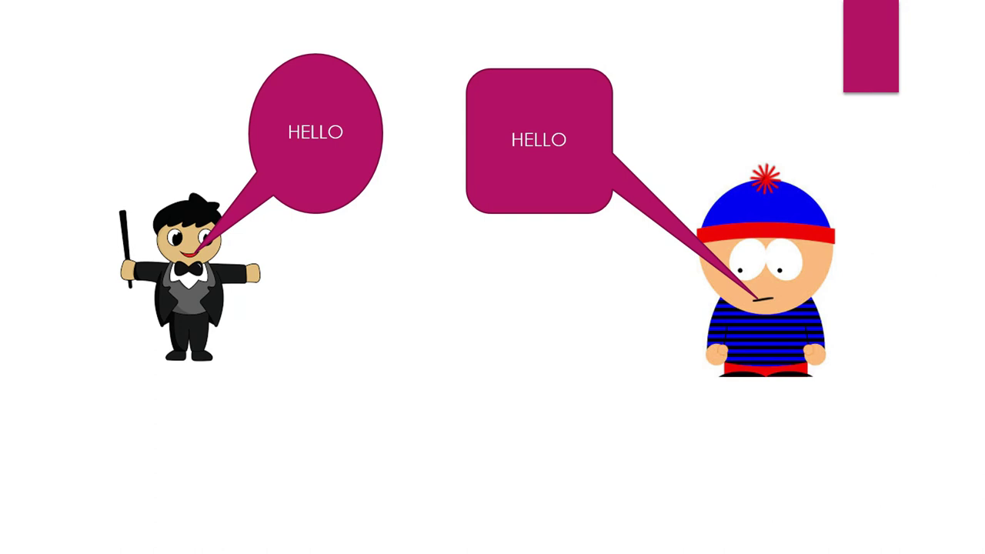
key(Right)
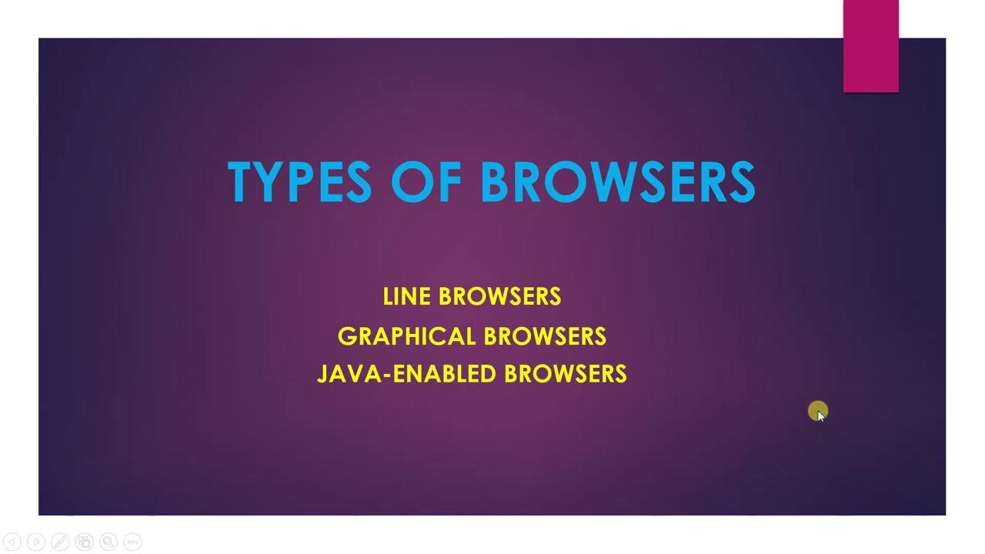
key(Right)
key(Right)
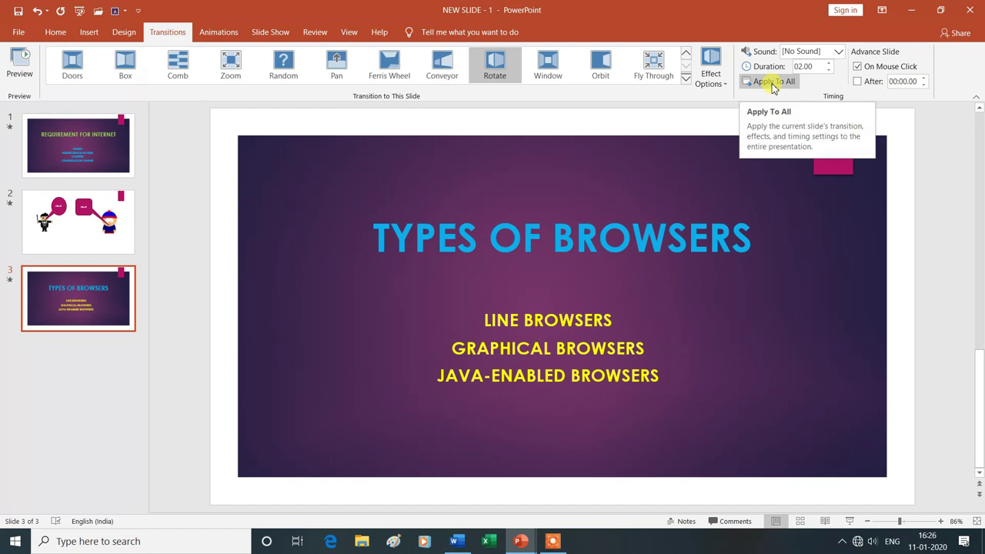
- Apply slide 3's 02.00 Rotate transition to all slides and preview it in a slide show
click(774, 85)
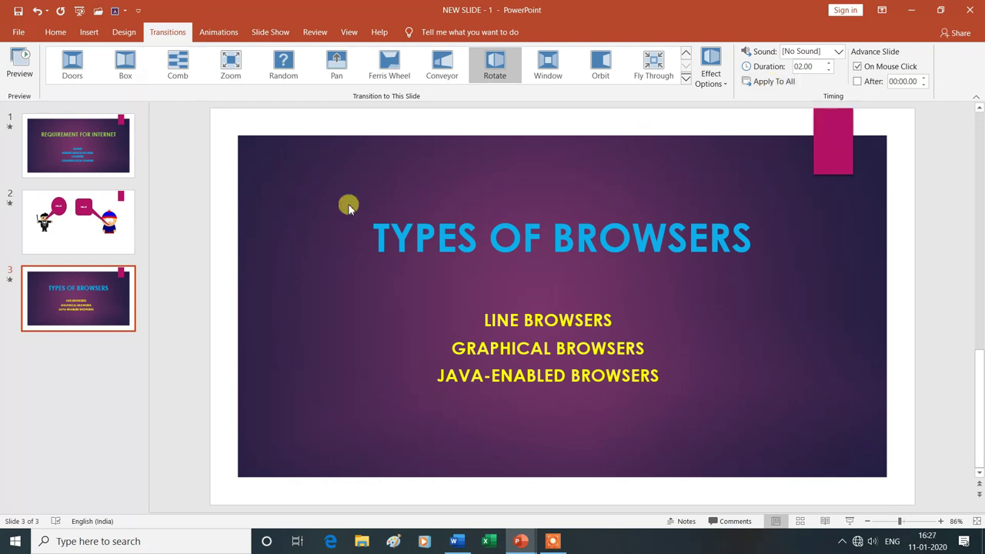
click(117, 152)
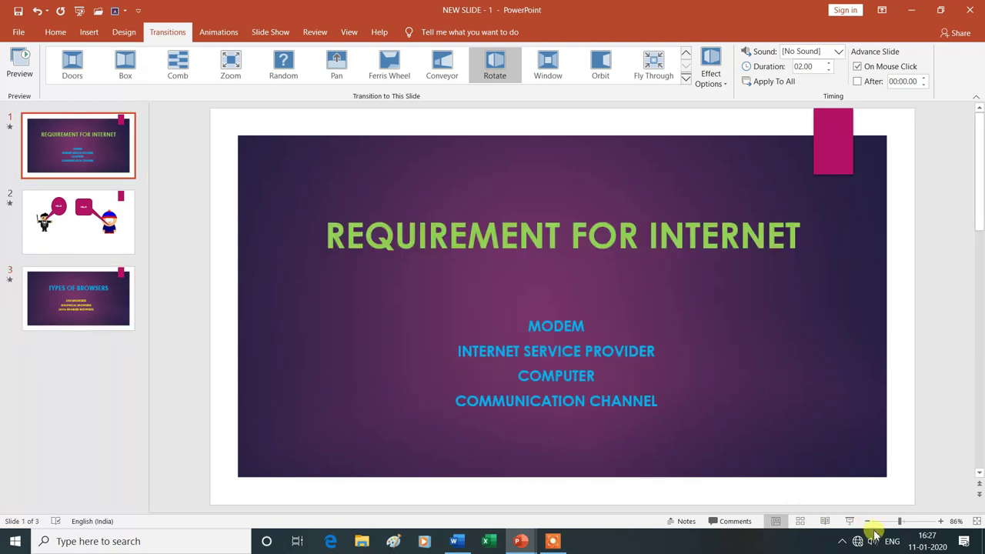
click(851, 523)
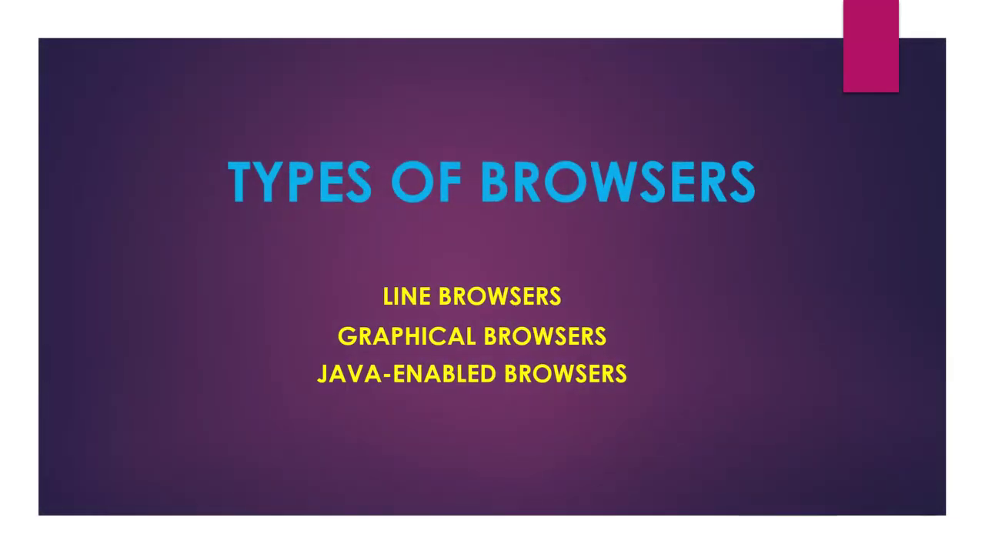
click(863, 502)
click(863, 503)
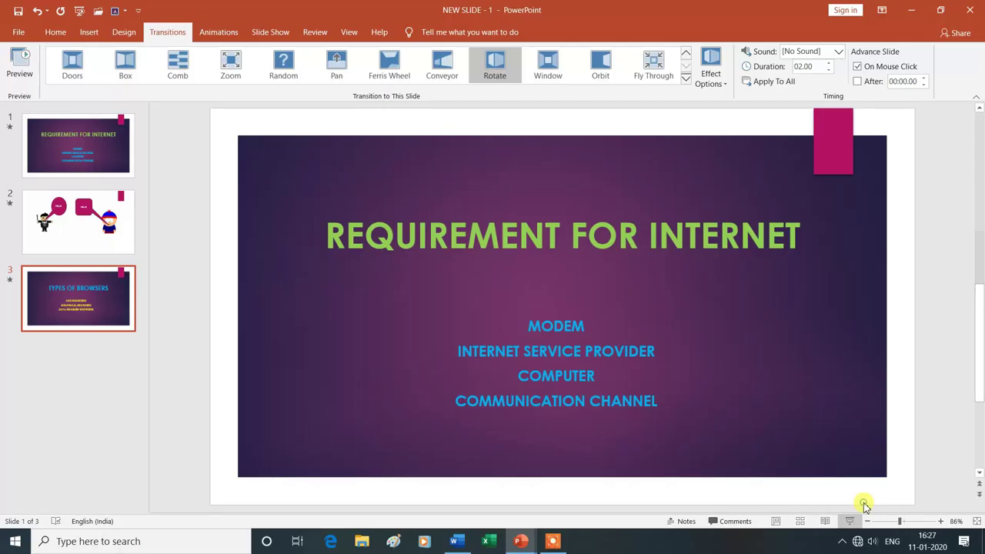
click(785, 86)
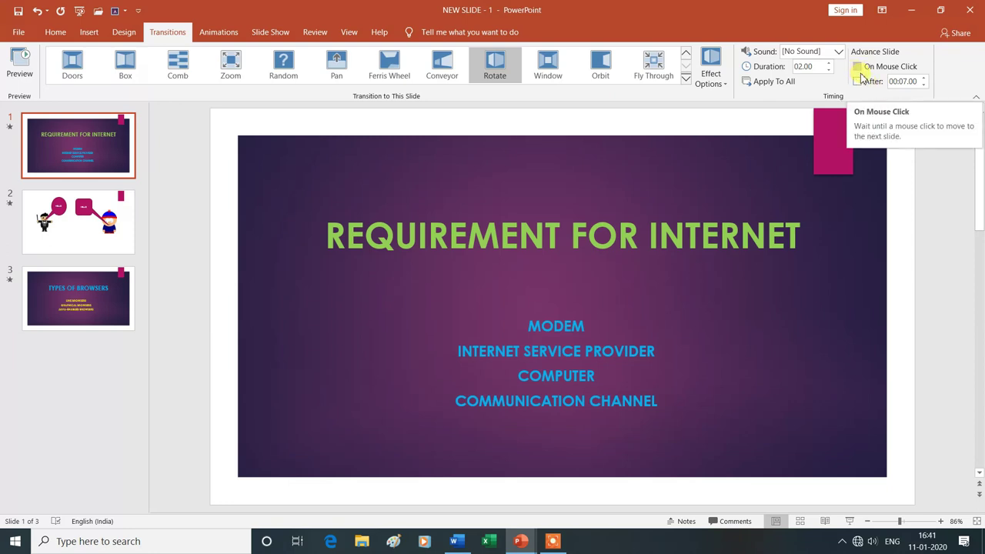
- Turn off On Mouse Click on slide 1 and make it advance After 00:06.00
click(857, 67)
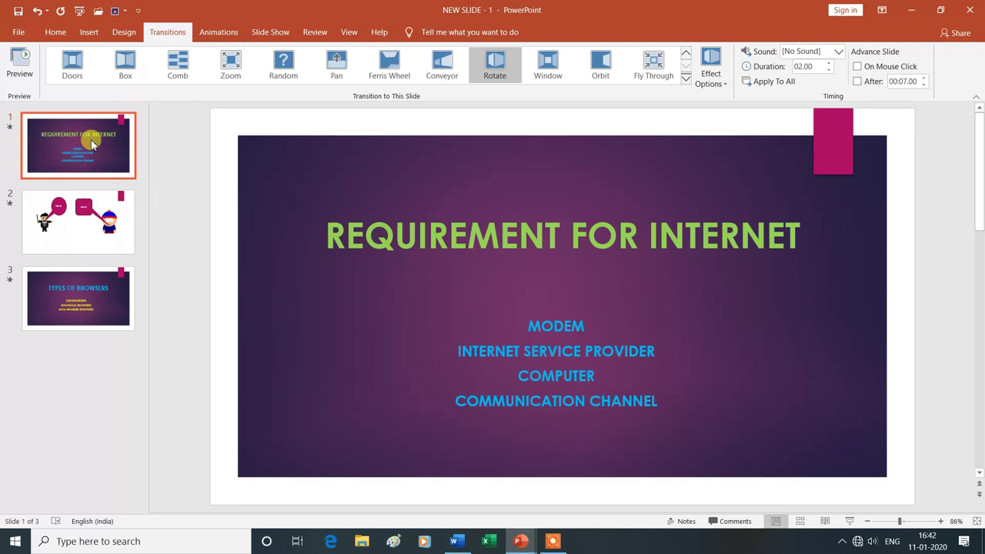
click(901, 82)
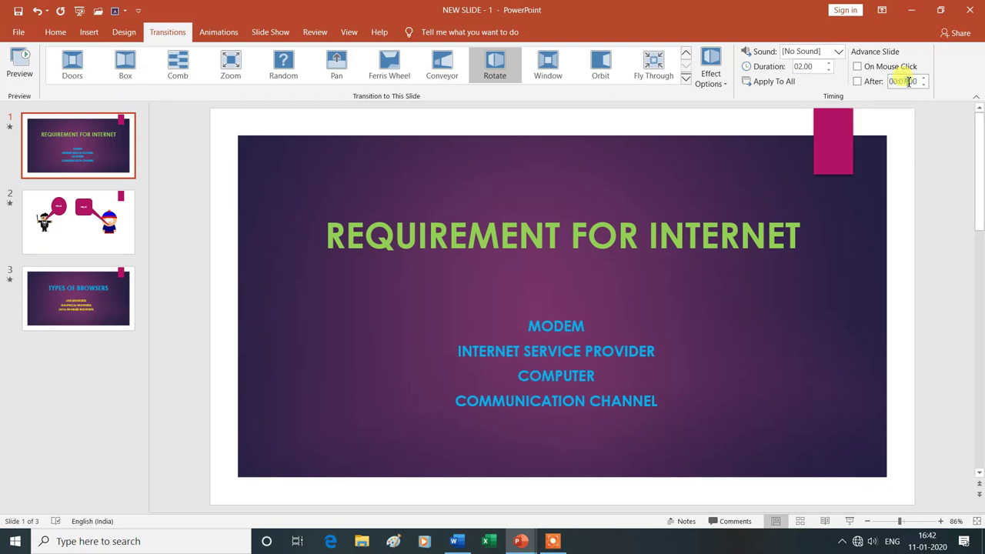
text(6)
key(Return)
- Set After to 00:05.00 on the HELLO slide and 00:04.00 on Types of Browsers
click(110, 218)
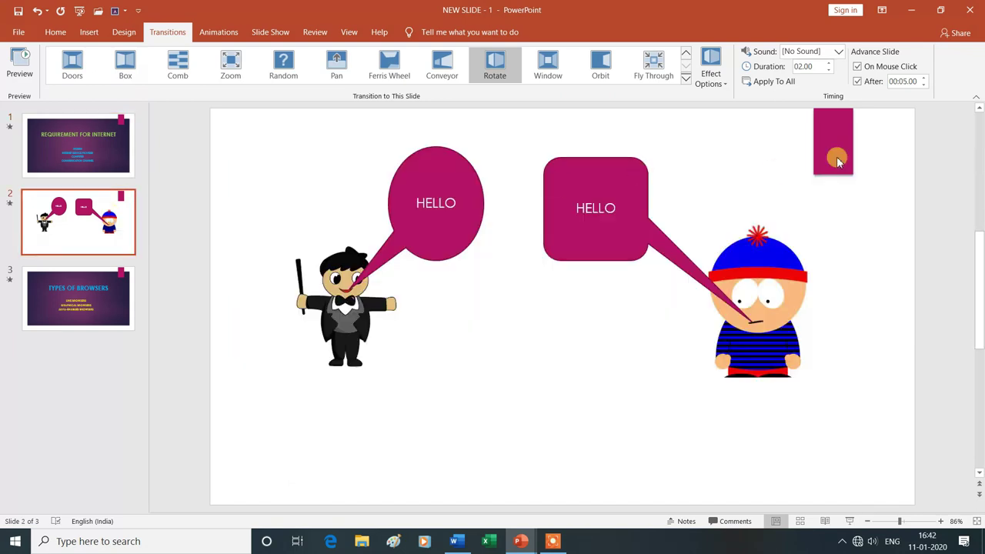
click(900, 81)
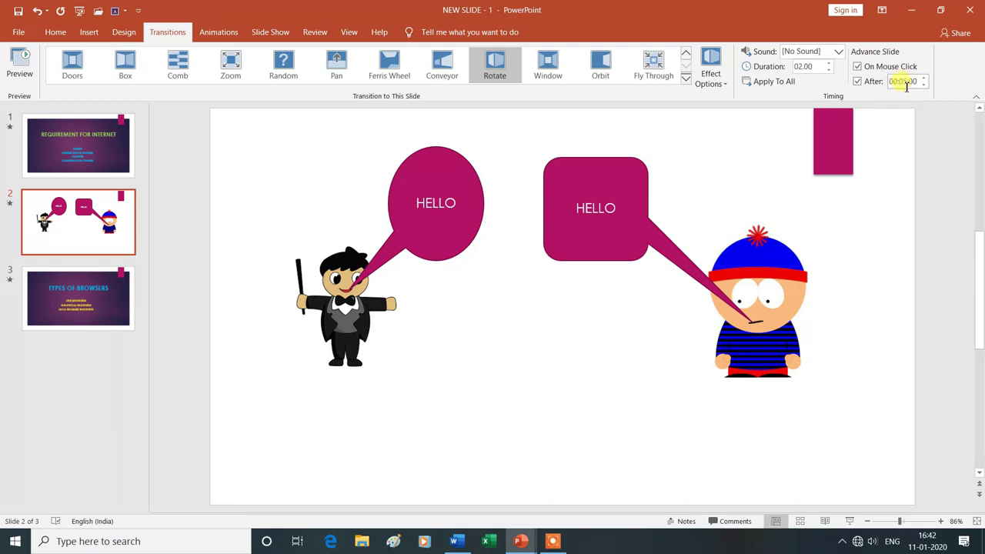
click(98, 312)
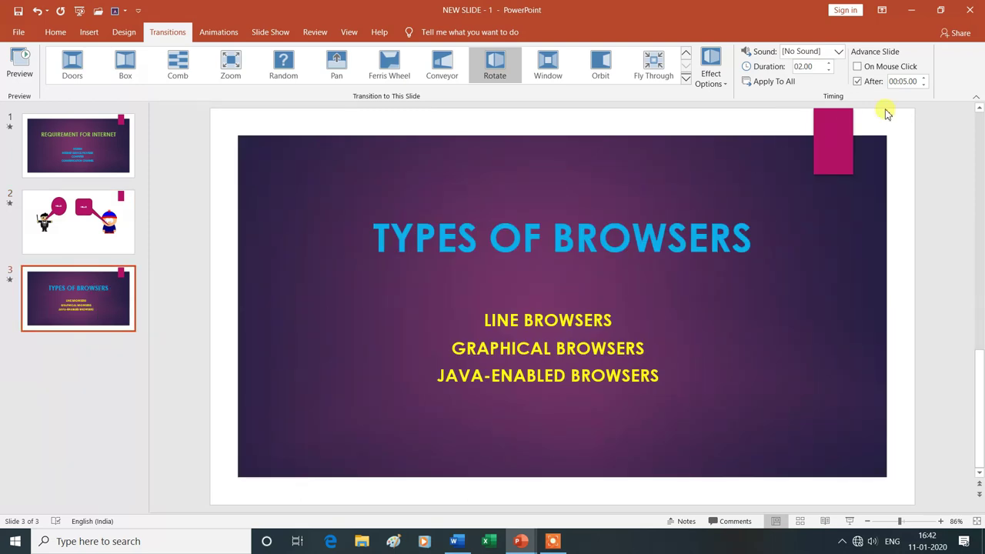
double_click(906, 83)
click(906, 83)
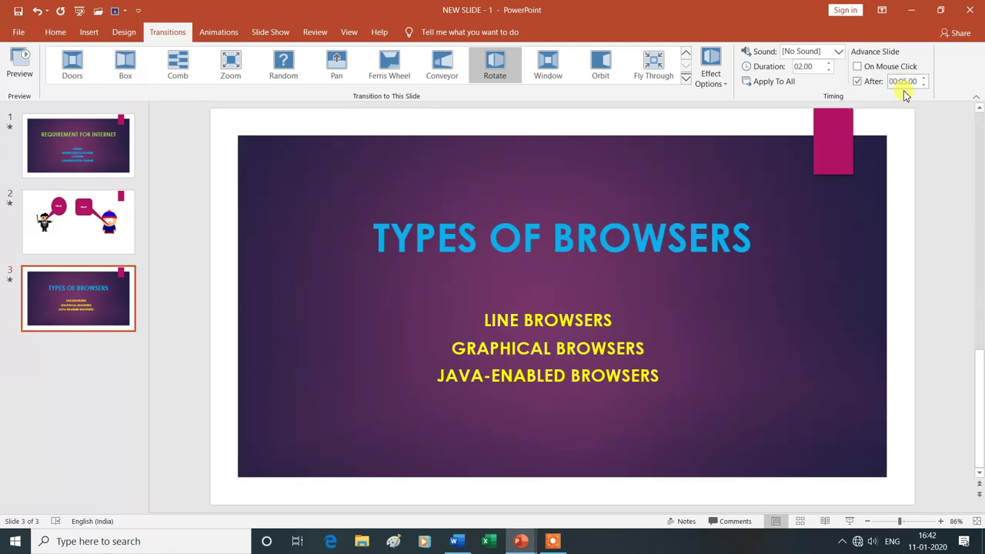
text(4)
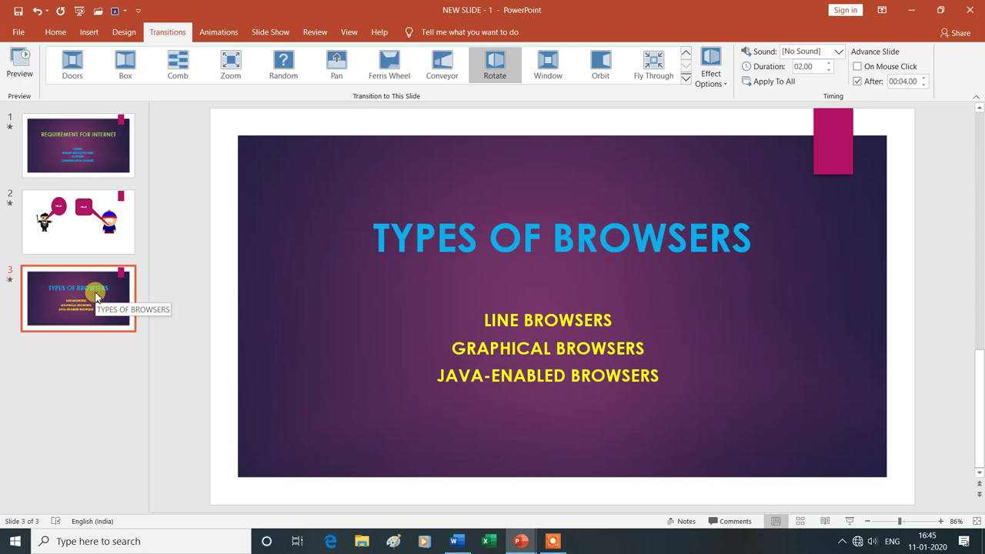
click(86, 233)
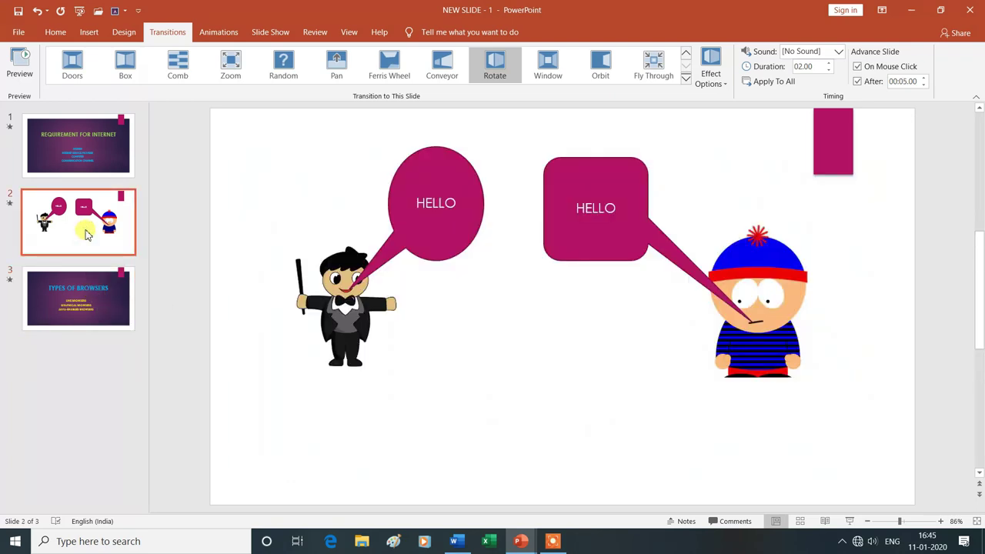
click(90, 154)
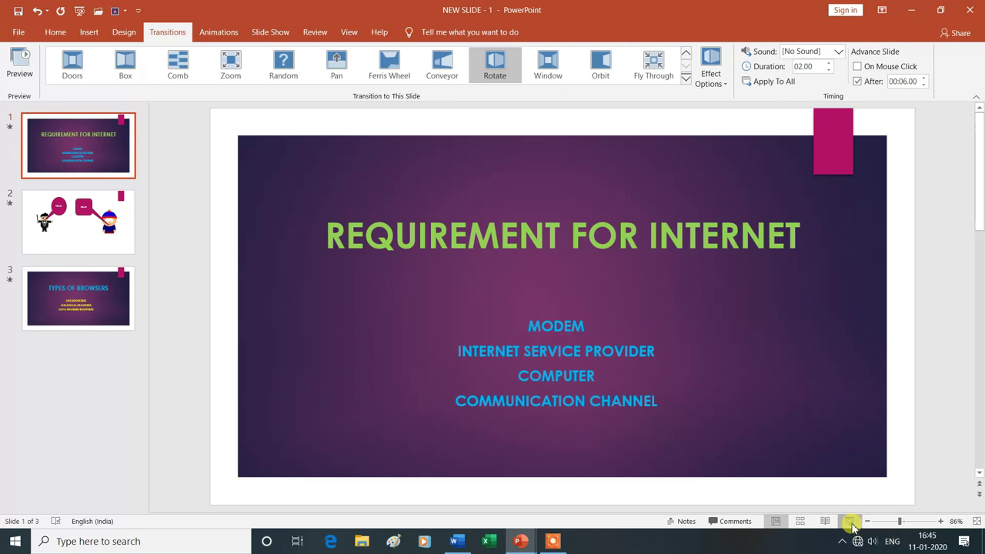
- Play the timed slide show through all three slides and exit from the black end screen
click(851, 522)
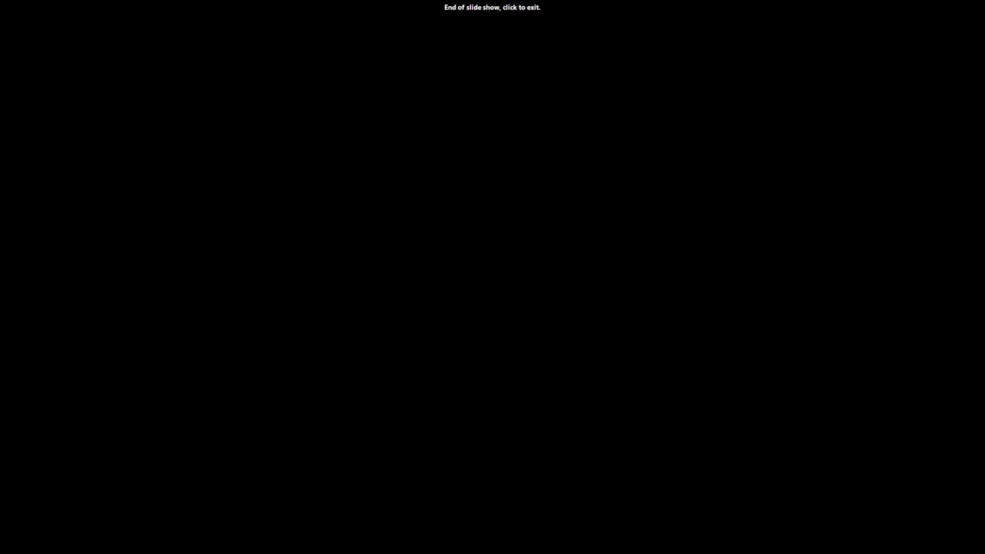
click(489, 292)
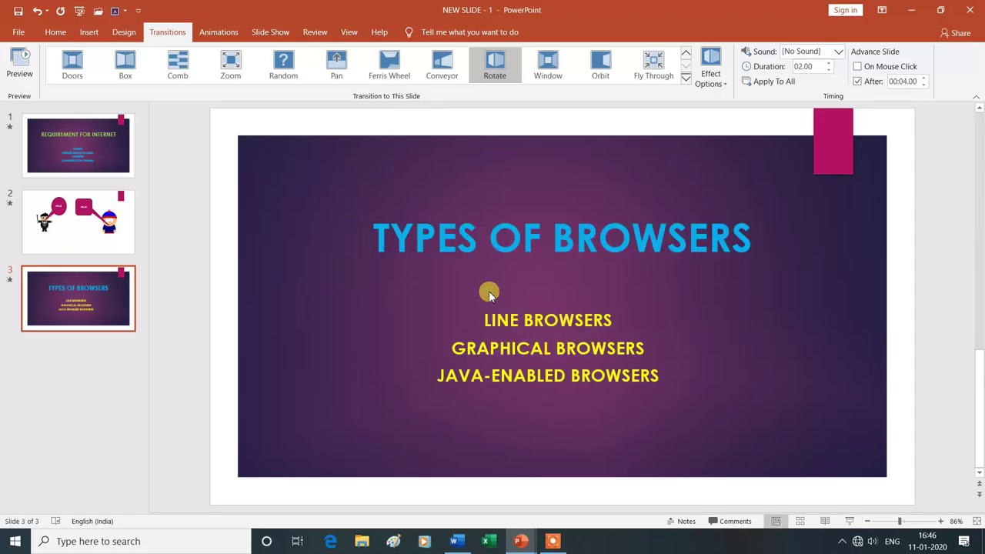